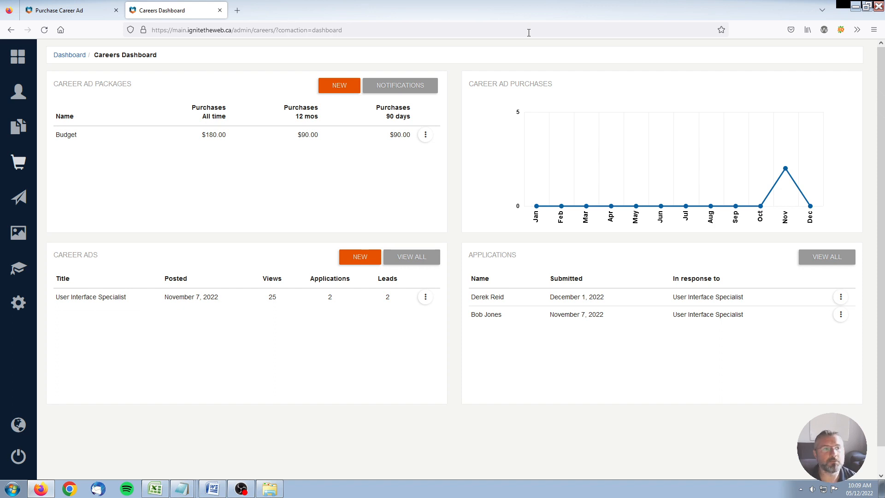
Step: Review the career ad packages on the Careers Dashboard and the Budget package's description on the public Purchase Career Ad page
{"action": "left_click_drag", "start_coordinate": [56, 86], "coordinate": [132, 85]}
{"action": "left_click", "coordinate": [216, 214]}
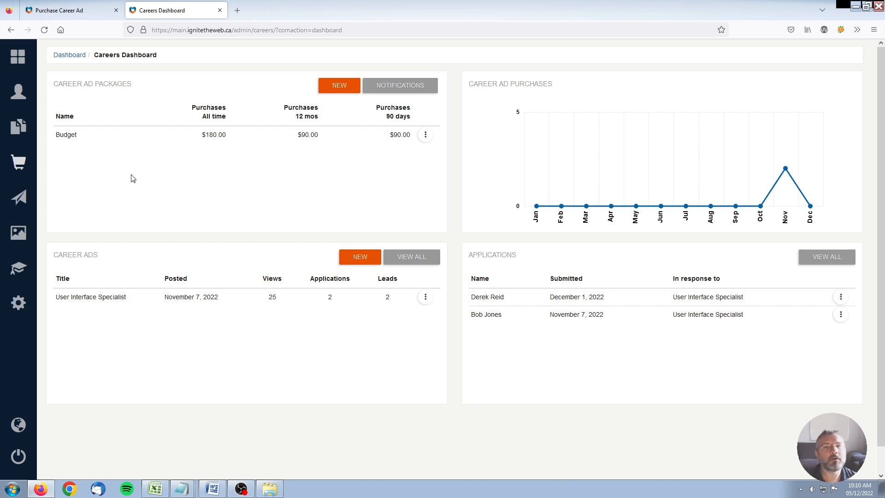
{"action": "left_click", "coordinate": [92, 8]}
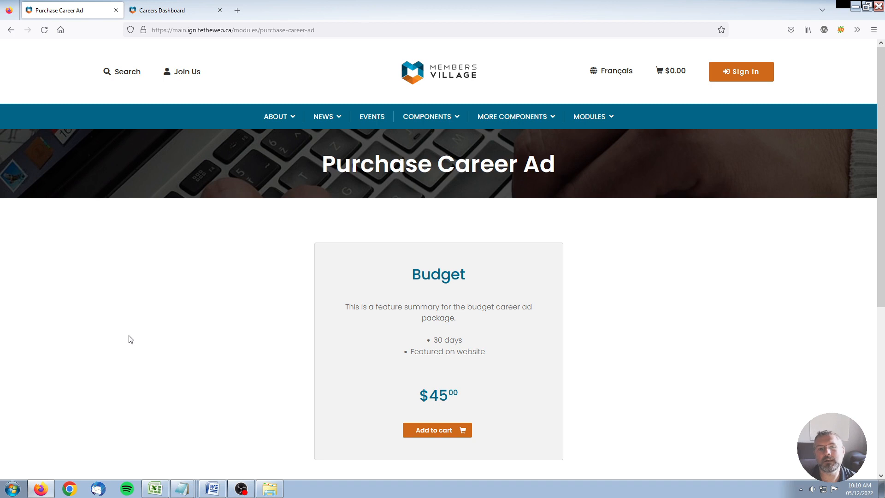
{"action": "left_click_drag", "start_coordinate": [409, 275], "coordinate": [490, 277]}
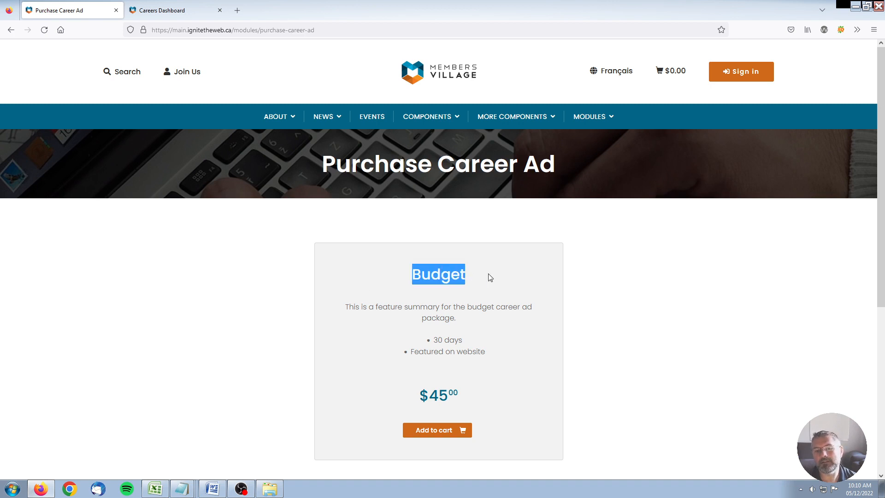
{"action": "left_click", "coordinate": [490, 277]}
{"action": "left_click_drag", "start_coordinate": [347, 307], "coordinate": [401, 345]}
{"action": "left_click", "coordinate": [482, 342]}
{"action": "left_click", "coordinate": [311, 347]}
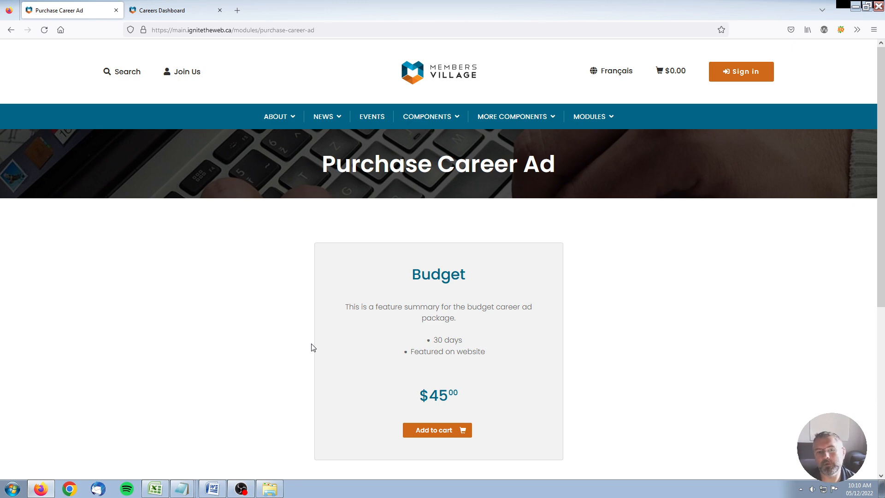
Step: Start a new career ad package from the Careers Dashboard and look over its essential settings
{"action": "left_click", "coordinate": [173, 11]}
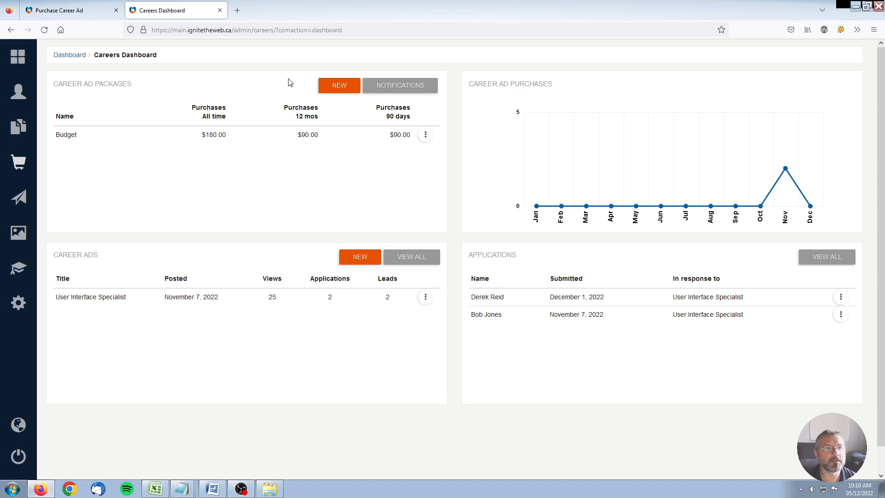
{"action": "left_click", "coordinate": [341, 89]}
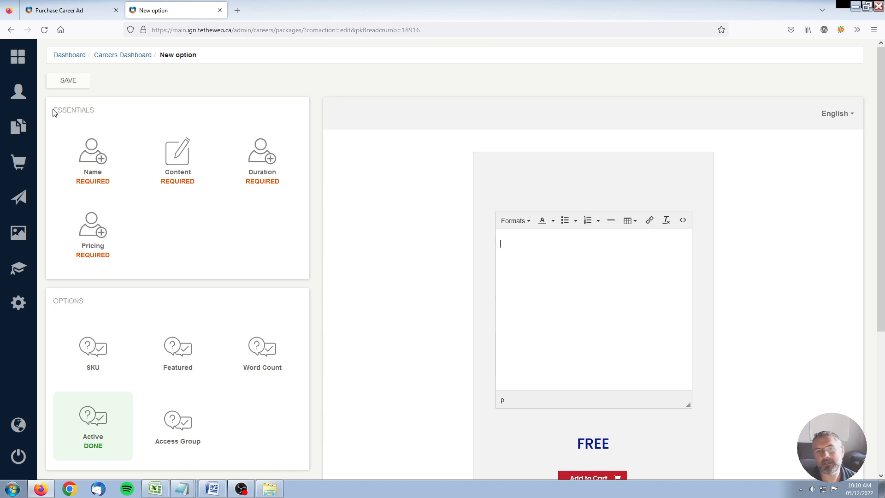
{"action": "left_click_drag", "start_coordinate": [54, 113], "coordinate": [103, 114]}
{"action": "left_click", "coordinate": [110, 115]}
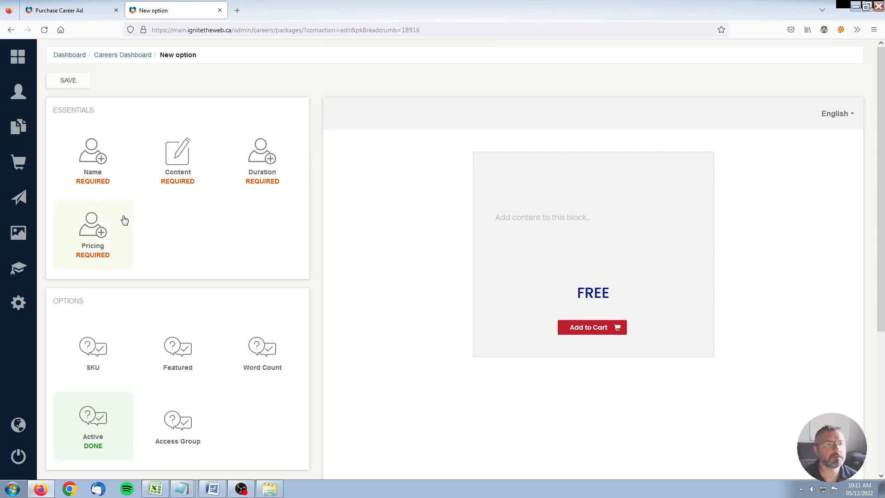
Step: Name the new career ad package "The Pro" in English, leaving the French name blank
{"action": "left_click", "coordinate": [96, 157]}
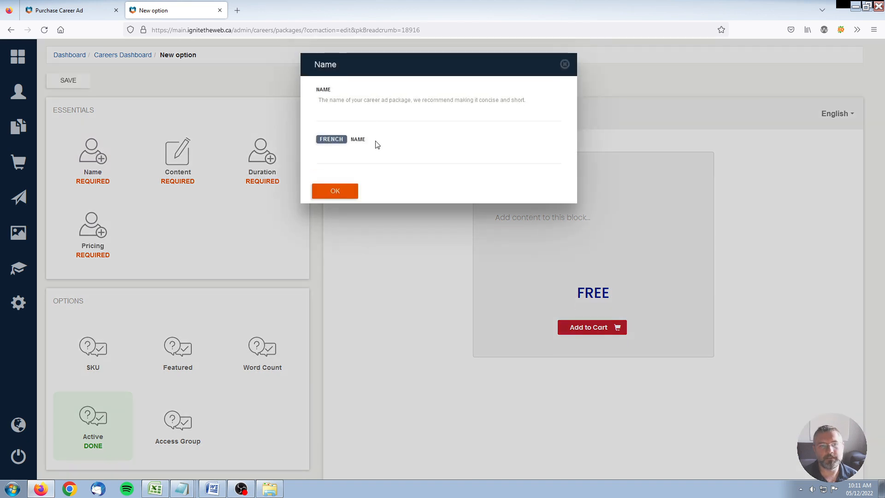
{"action": "left_click", "coordinate": [369, 116]}
{"action": "type", "text": "Re"}
{"action": "key", "text": "BackSpace"}
{"action": "key", "text": "BackSpace"}
{"action": "type", "text": "The Pro"}
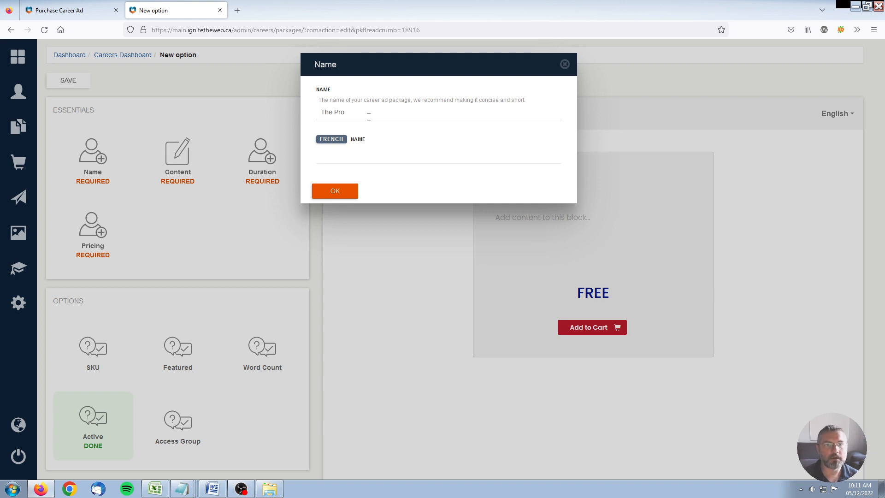
{"action": "left_click", "coordinate": [475, 199]}
{"action": "left_click", "coordinate": [328, 196]}
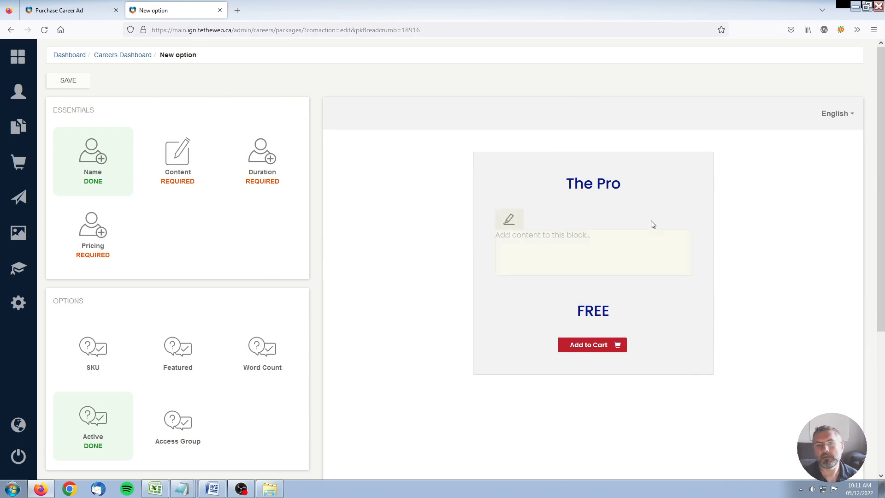
{"action": "left_click_drag", "start_coordinate": [564, 185], "coordinate": [624, 185]}
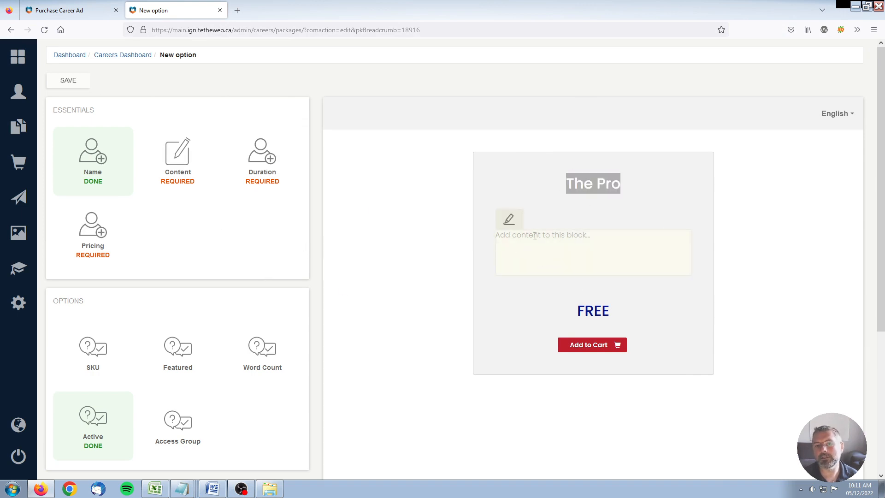
Step: Add the text "This is just a description." to the package's content block
{"action": "left_click", "coordinate": [509, 219]}
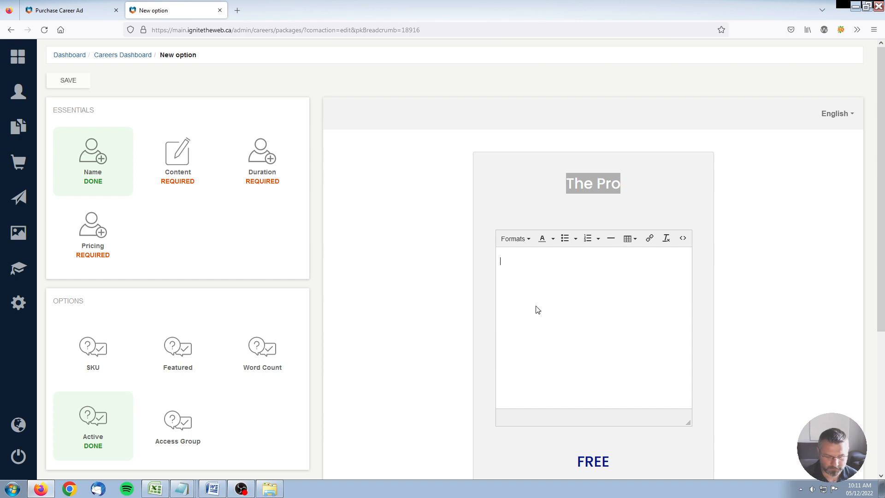
{"action": "type", "text": "This is just a description."}
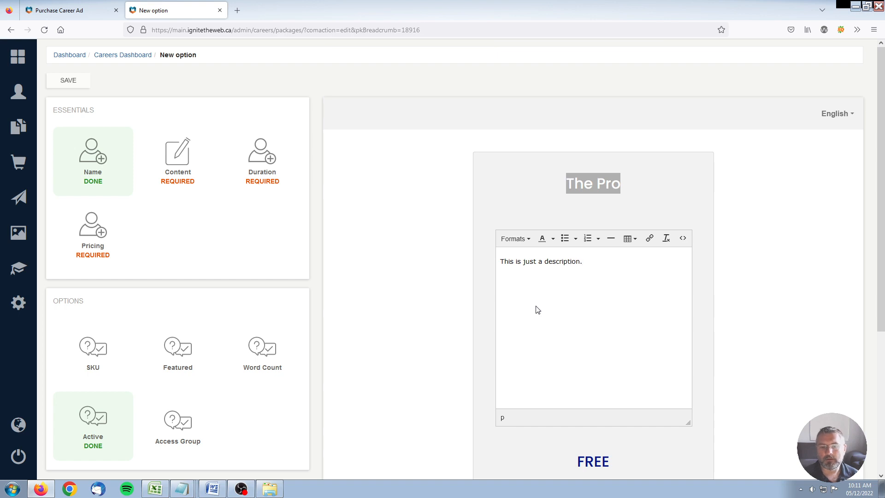
{"action": "left_click", "coordinate": [433, 313]}
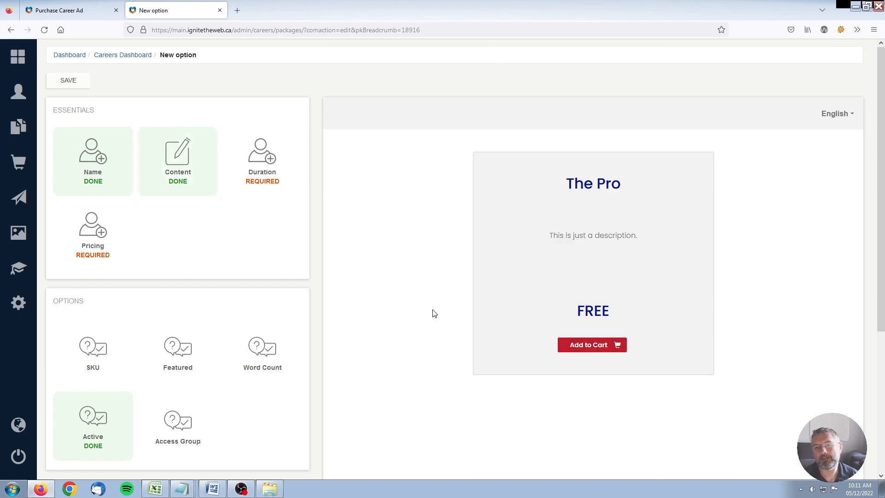
Step: Add the lines "20 days" and "Featured on website + email" below the description in the package's content block
{"action": "mouse_move", "coordinate": [557, 260]}
{"action": "left_click", "coordinate": [509, 223]}
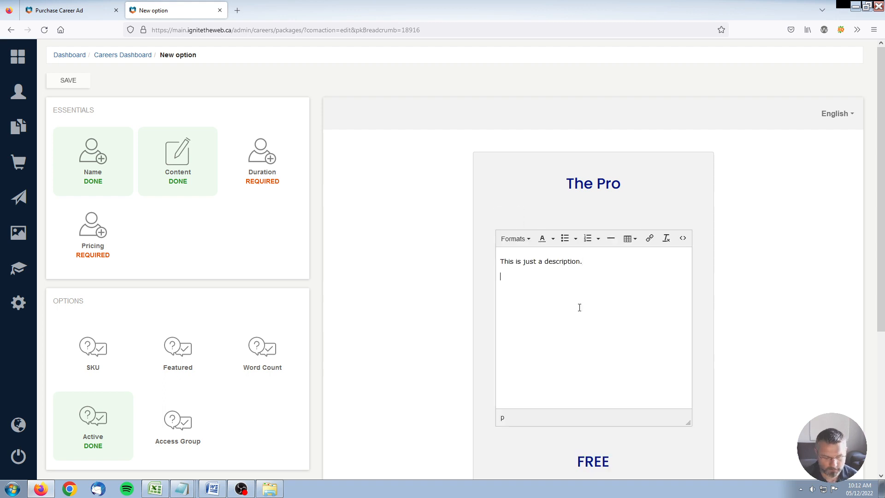
{"action": "key", "text": "Return"}
{"action": "type", "text": "20 days"}
{"action": "key", "text": "Return"}
{"action": "type", "text": "Fe"}
{"action": "key", "text": "BackSpace"}
{"action": "key", "text": "BackSpace"}
{"action": "type", "text": "Featur"}
{"action": "key", "text": "BackSpace"}
{"action": "type", "text": "ure"}
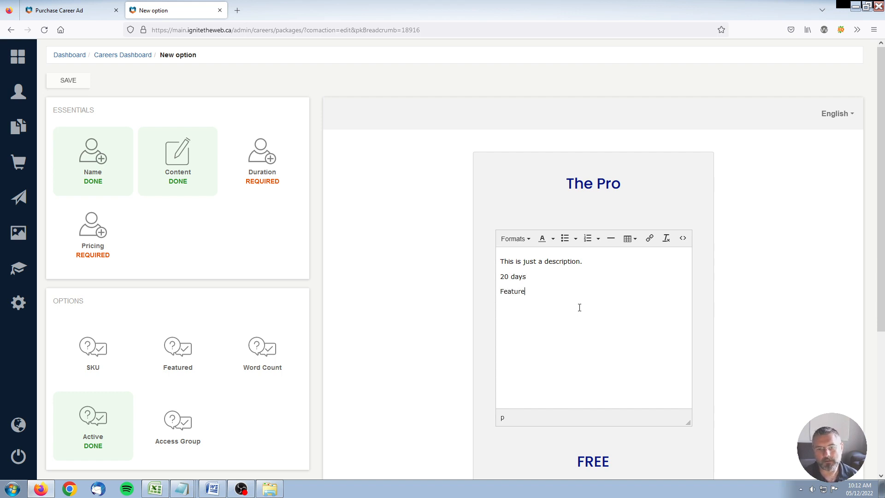
{"action": "type", "text": "d on website + email"}
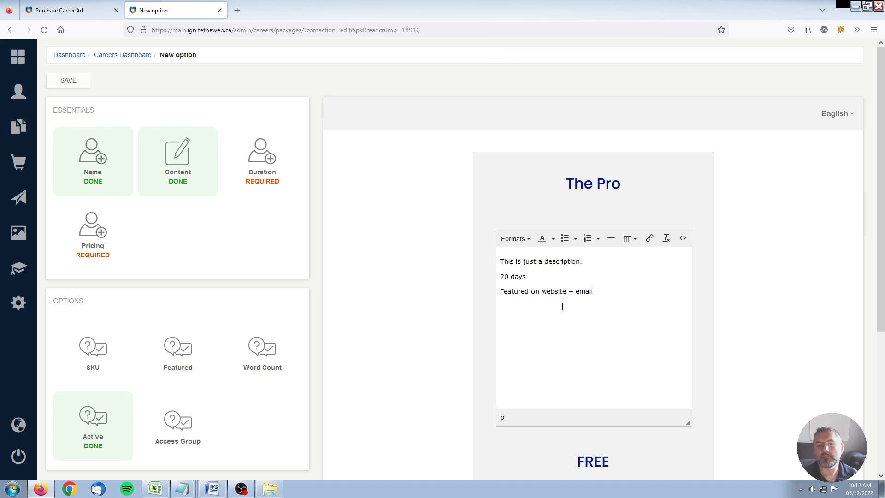
{"action": "left_click", "coordinate": [402, 331]}
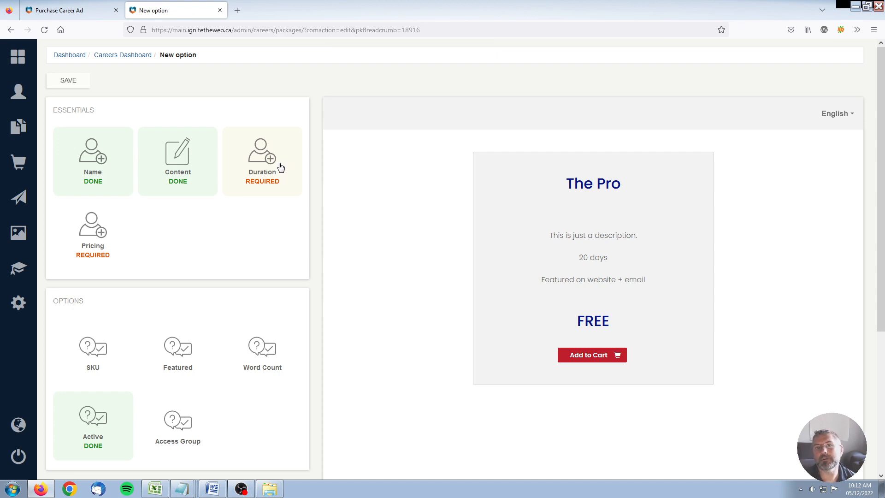
Step: Set the package's duration to 20 with Days as the duration type
{"action": "left_click", "coordinate": [282, 185]}
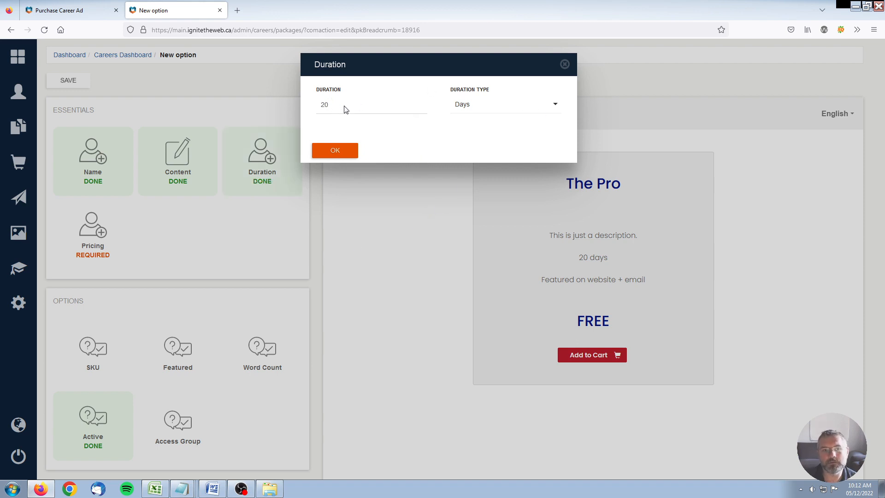
{"action": "left_click", "coordinate": [497, 105]}
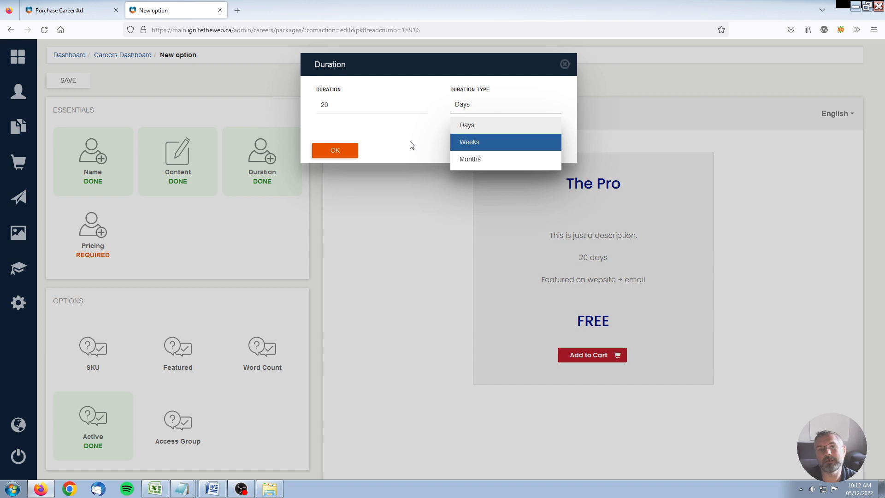
{"action": "left_click", "coordinate": [473, 106]}
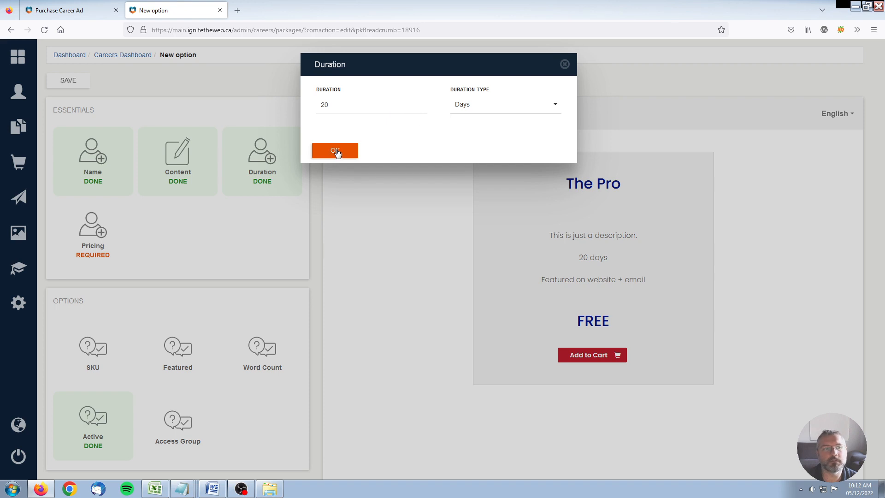
{"action": "left_click", "coordinate": [336, 151]}
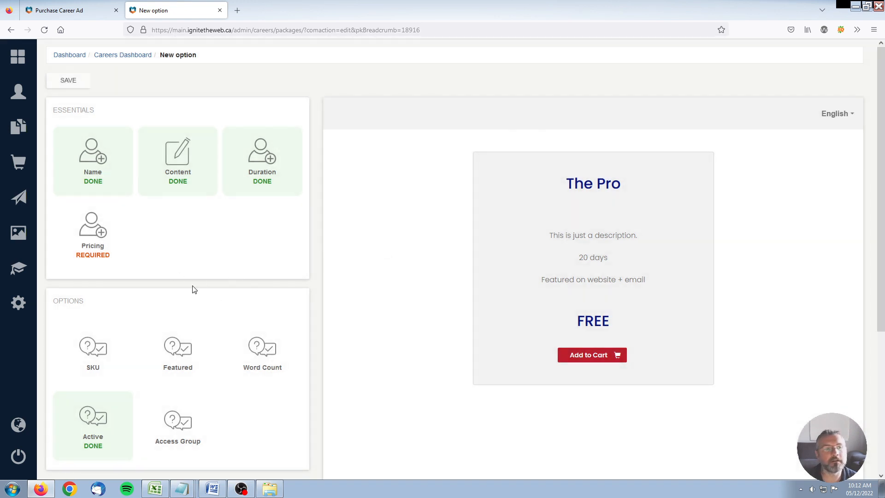
Step: Set the package's price to $10 and apply the HST-ON tax, leaving discounts unselected
{"action": "left_click", "coordinate": [91, 237]}
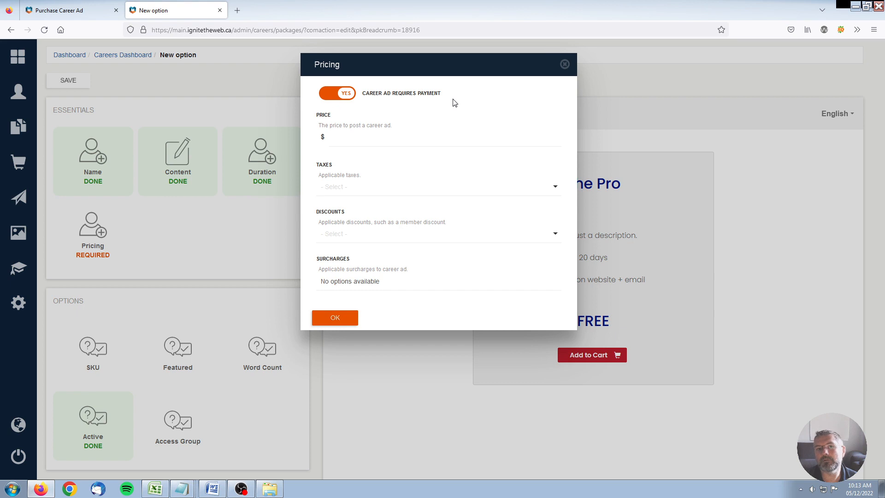
{"action": "left_click", "coordinate": [372, 141]}
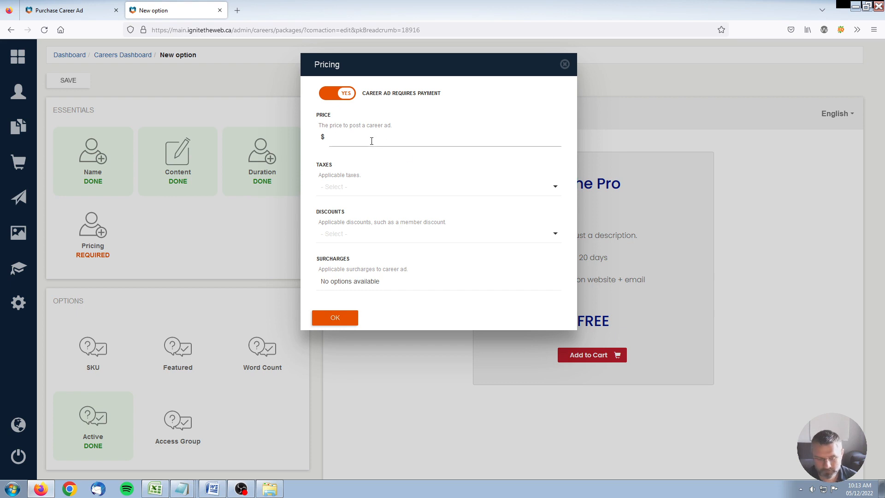
{"action": "left_click", "coordinate": [423, 114]}
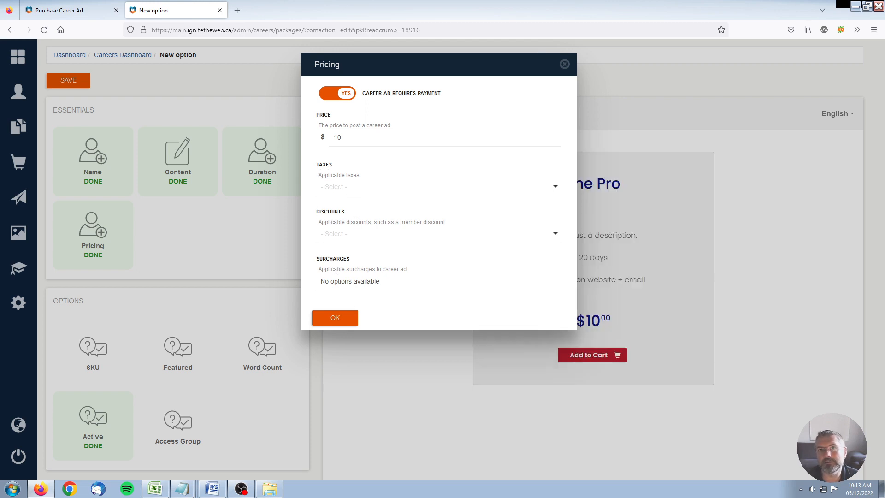
{"action": "left_click", "coordinate": [344, 189]}
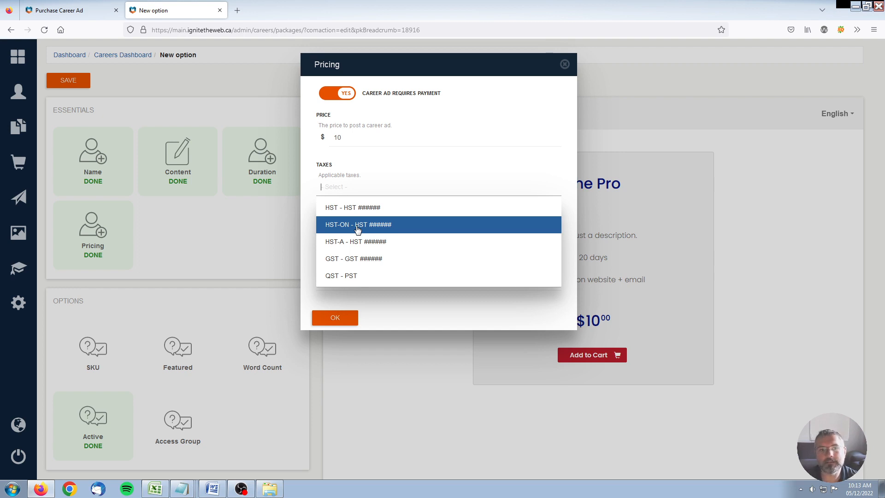
{"action": "left_click", "coordinate": [359, 229]}
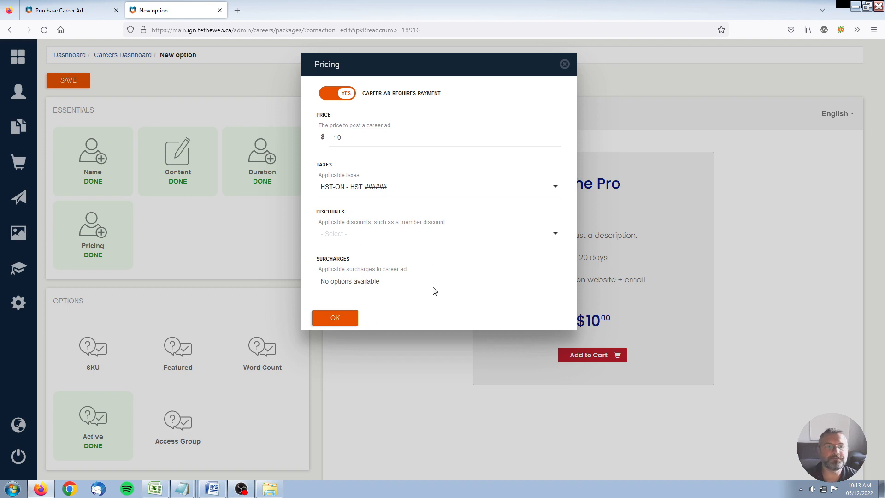
{"action": "left_click", "coordinate": [335, 318]}
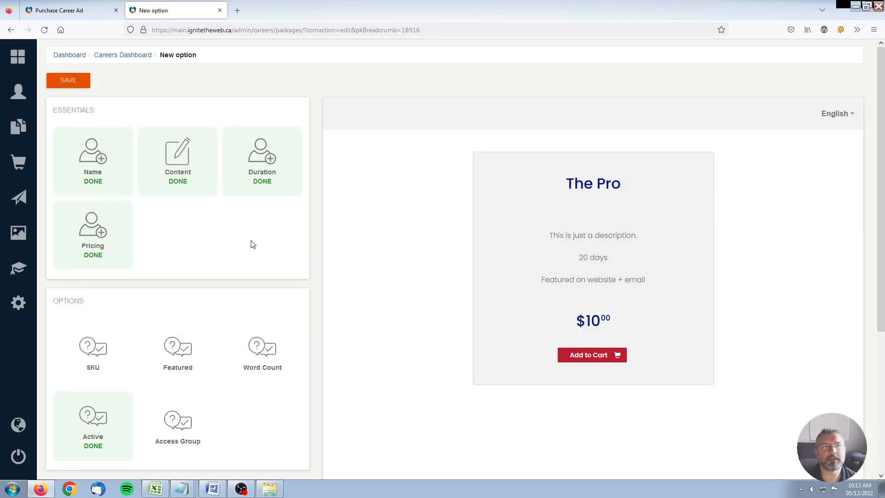
Step: Save the new package and check its entry in the dashboard's list of career ad packages
{"action": "left_click", "coordinate": [69, 81]}
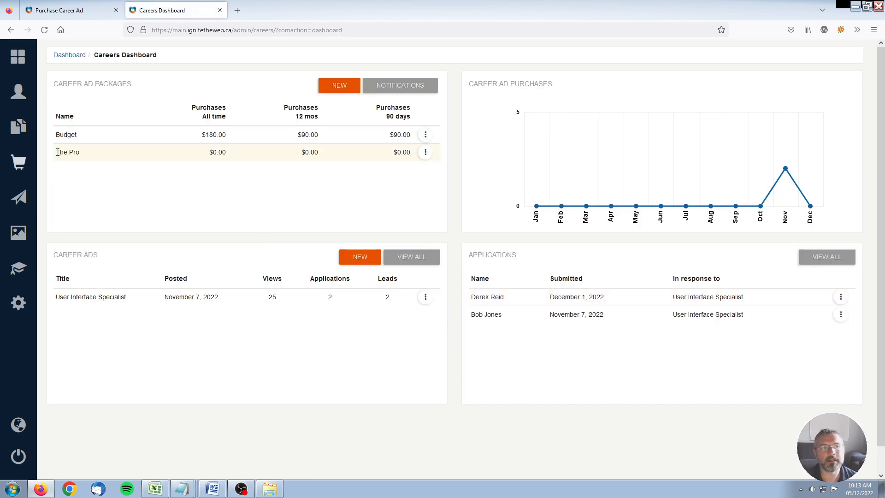
{"action": "left_click_drag", "start_coordinate": [65, 153], "coordinate": [130, 199]}
{"action": "left_click", "coordinate": [130, 199]}
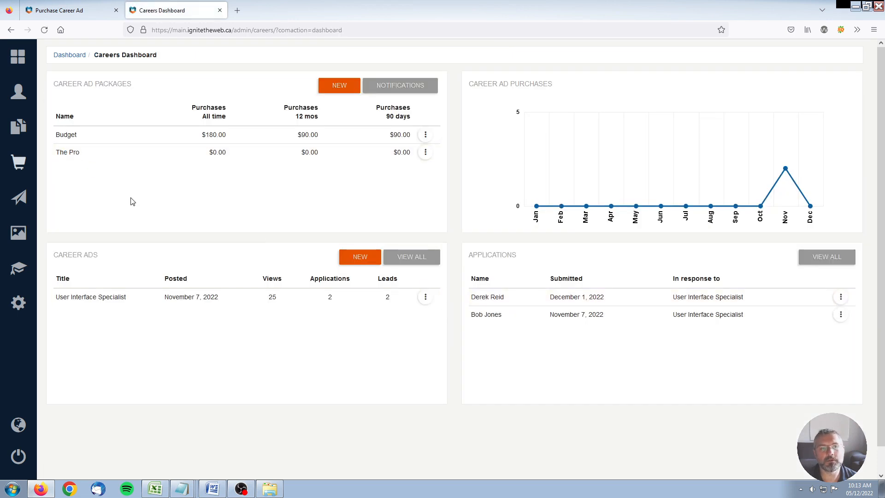
Step: Reload the public Purchase Career Ad page and check the title and description of The Pro package
{"action": "left_click", "coordinate": [71, 13]}
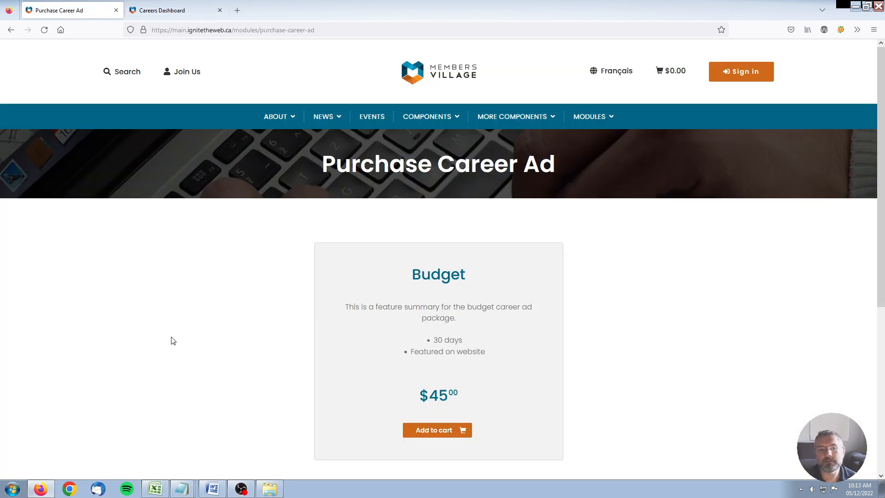
{"action": "key", "text": "F5"}
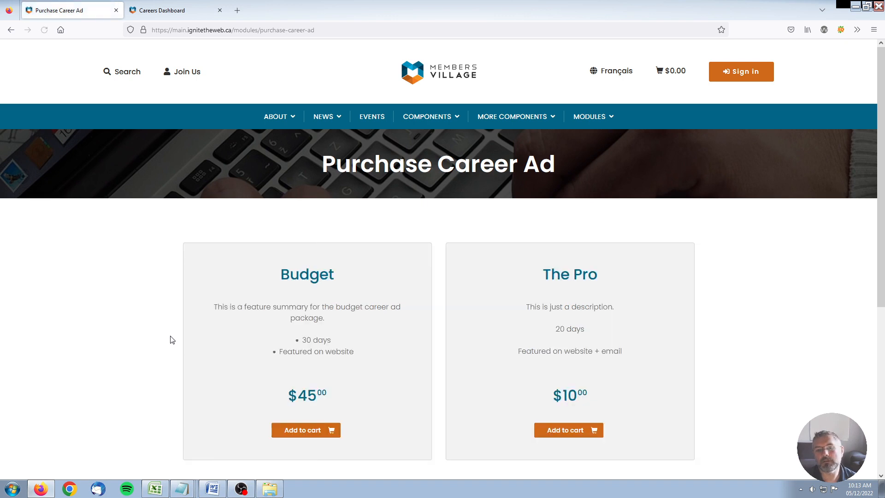
{"action": "left_click_drag", "start_coordinate": [544, 270], "coordinate": [602, 283]}
{"action": "left_click", "coordinate": [620, 285]}
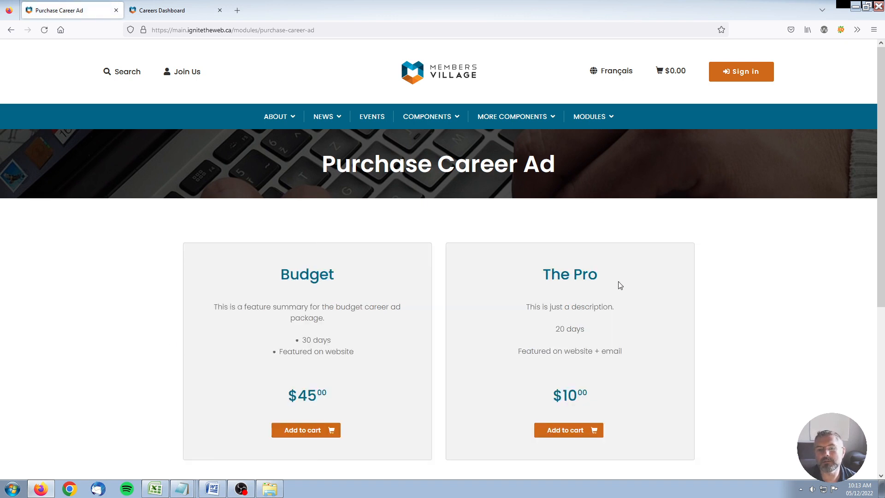
{"action": "left_click_drag", "start_coordinate": [530, 306], "coordinate": [653, 360]}
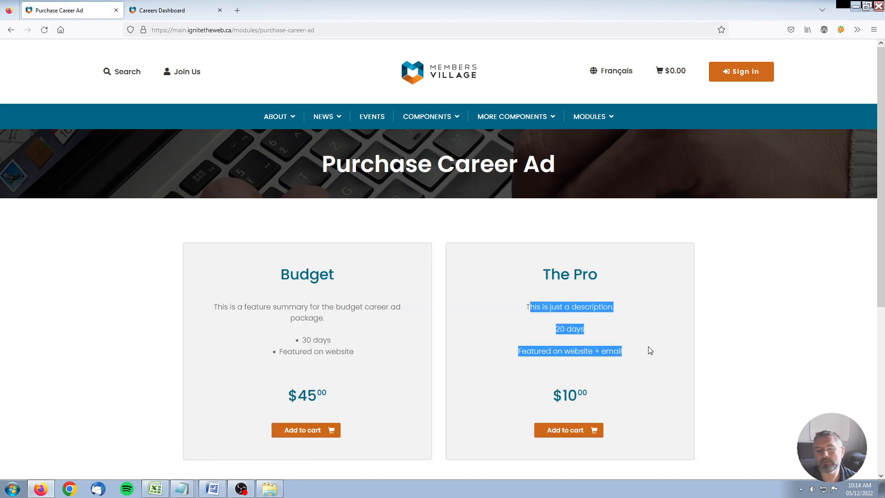
{"action": "left_click", "coordinate": [647, 349]}
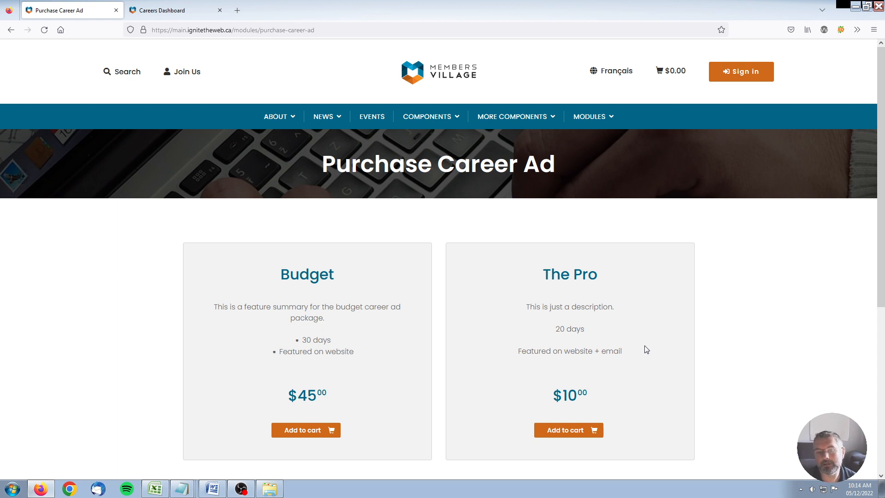
Step: Start a new career ad package in the careers dashboard and name it For Members Only
{"action": "left_click", "coordinate": [174, 10]}
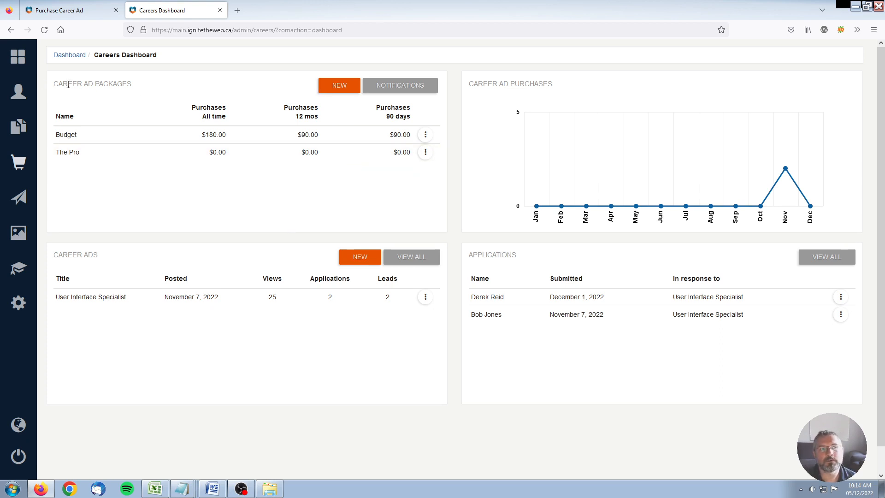
{"action": "left_click", "coordinate": [334, 85]}
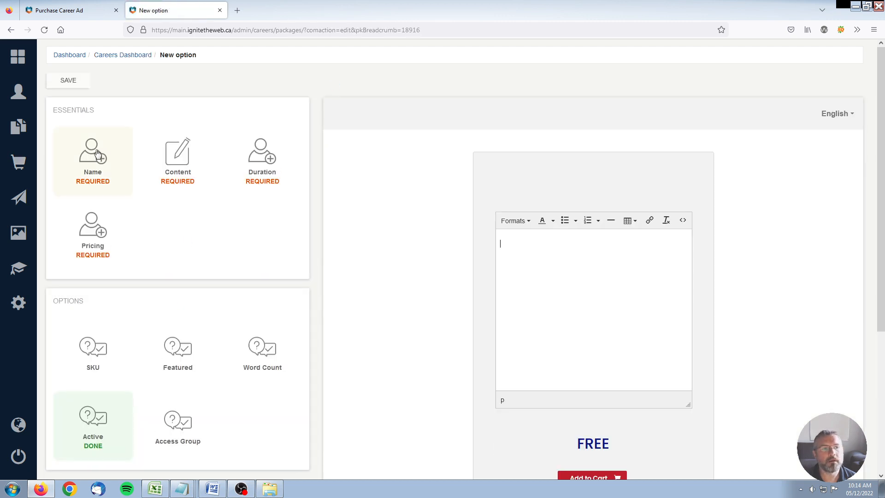
{"action": "left_click", "coordinate": [88, 153]}
{"action": "left_click", "coordinate": [364, 118]}
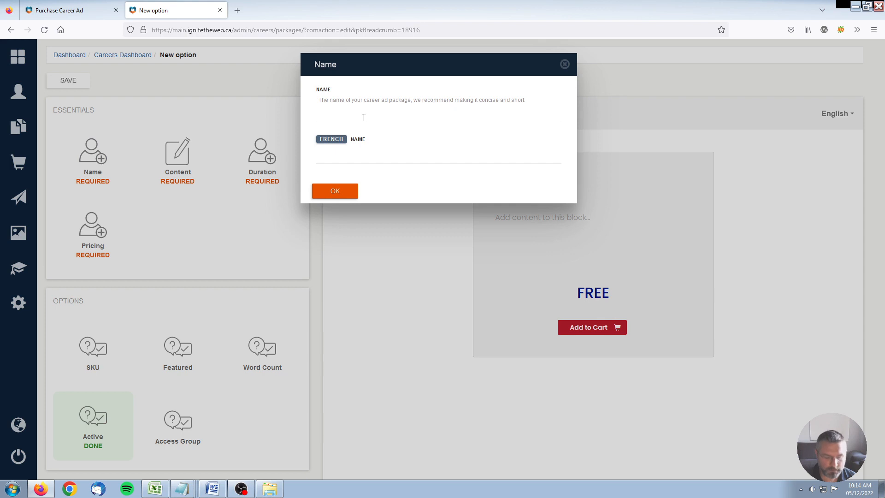
{"action": "type", "text": "For Members Only"}
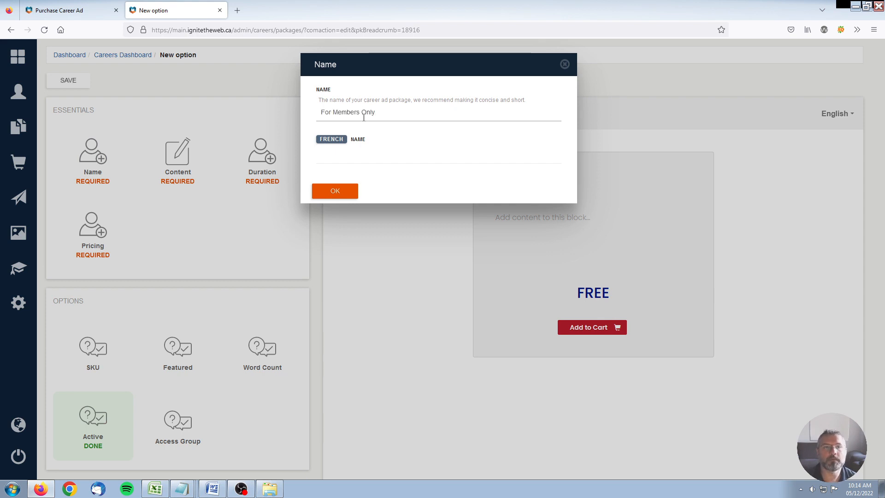
{"action": "left_click", "coordinate": [346, 190]}
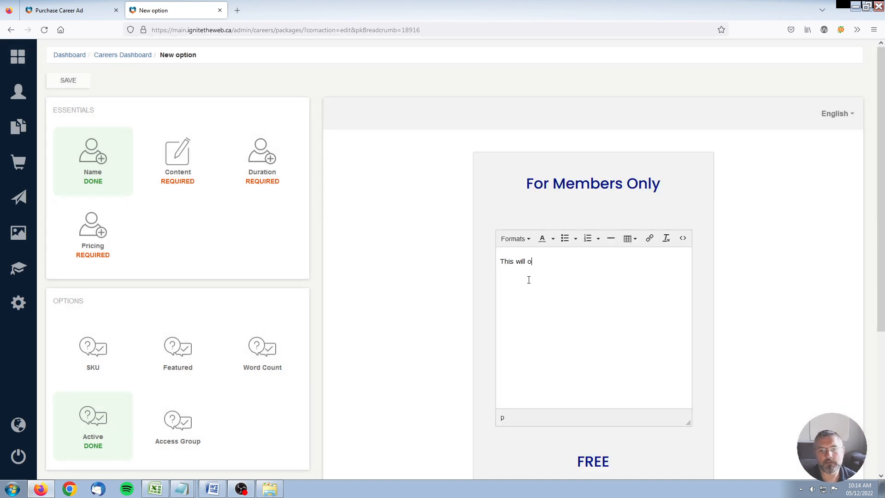
Step: Enter "This will only show up for members." as the package's content
{"action": "type", "text": "or mem"}
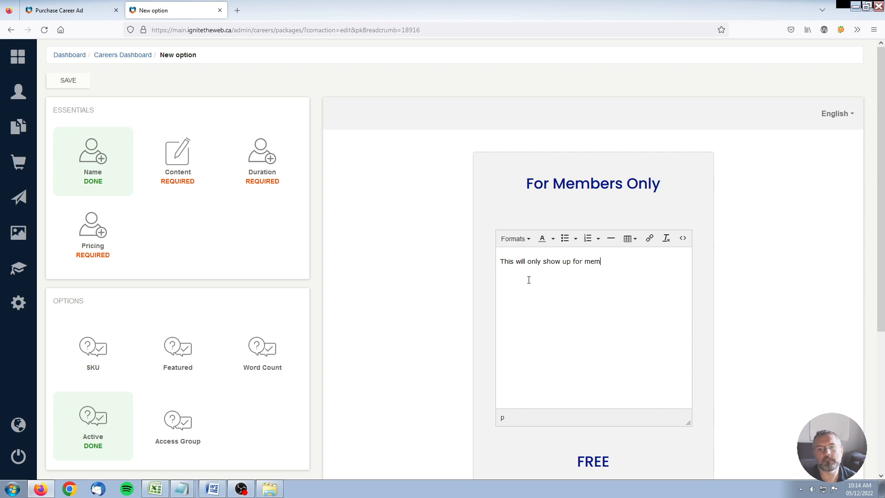
{"action": "type", "text": "bers."}
{"action": "left_click", "coordinate": [367, 344]}
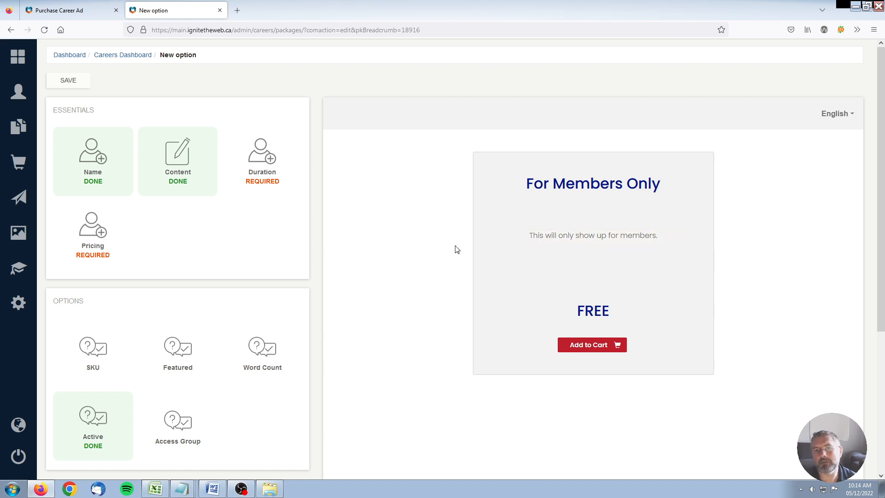
Step: Choose a duration for the package with Days as the duration type
{"action": "left_click", "coordinate": [261, 156]}
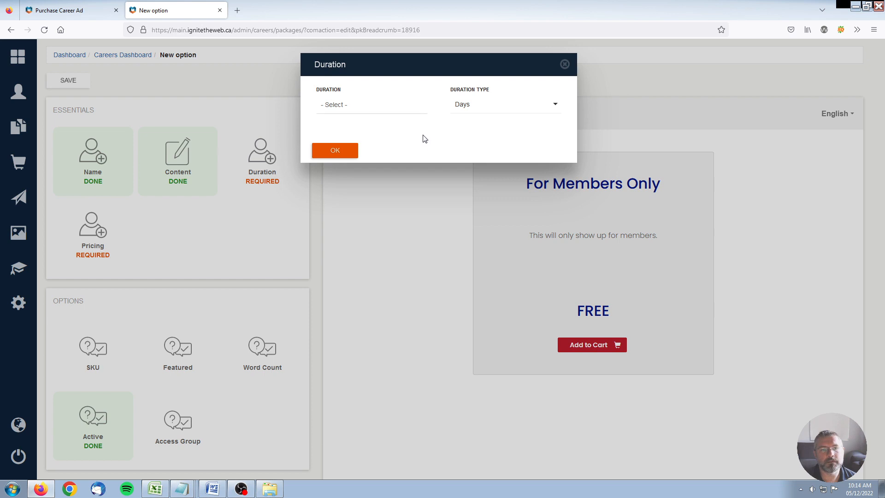
{"action": "left_click", "coordinate": [319, 330]}
{"action": "left_click", "coordinate": [323, 151]}
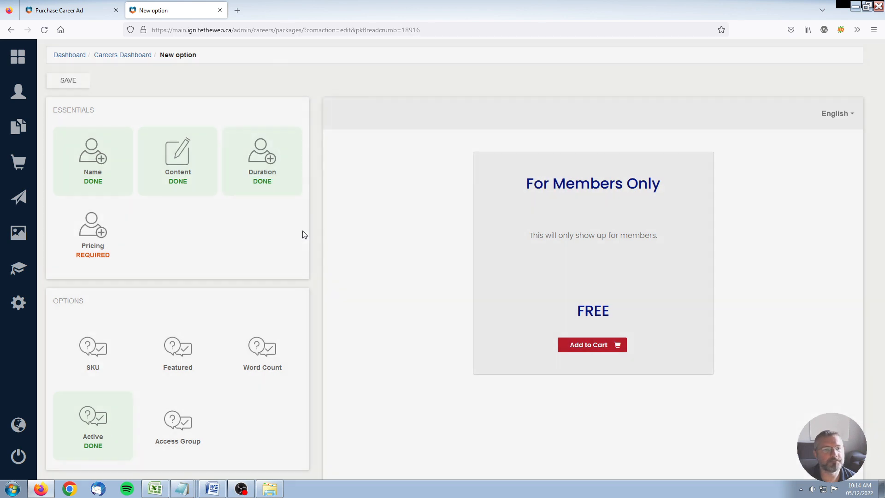
Step: Make the package free by turning off its payment requirement, and save it
{"action": "left_click", "coordinate": [88, 236]}
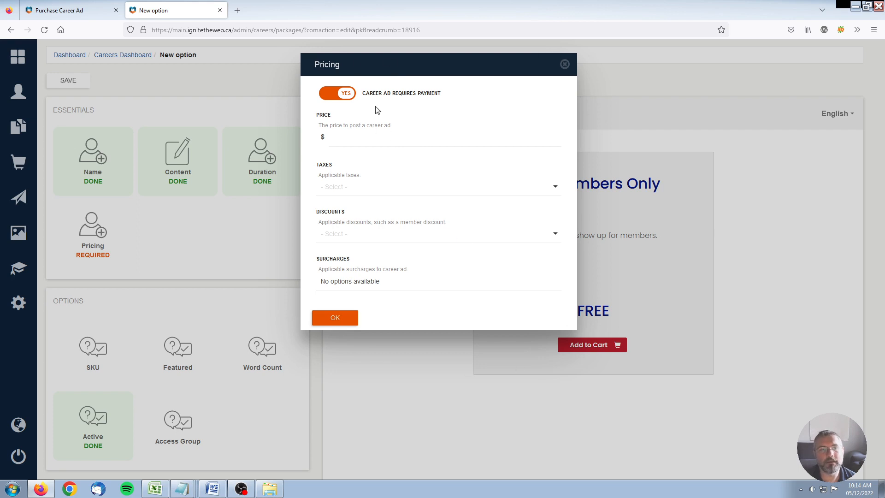
{"action": "left_click", "coordinate": [326, 95]}
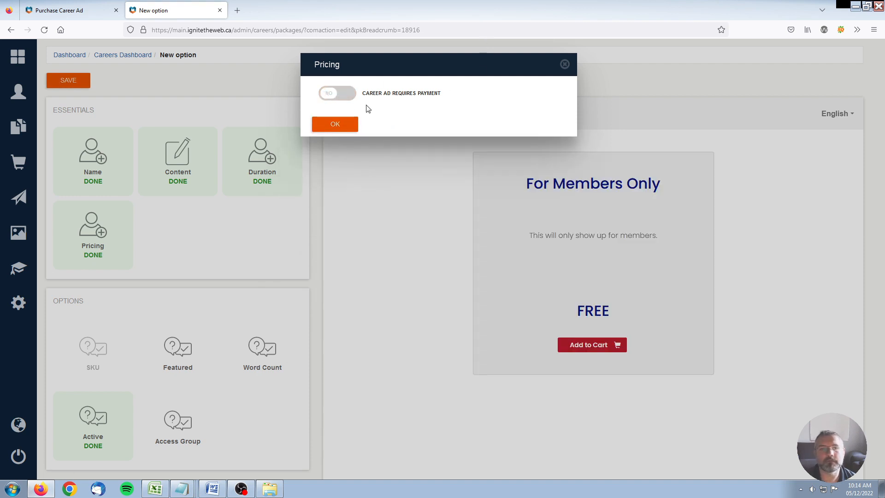
{"action": "left_click", "coordinate": [334, 124]}
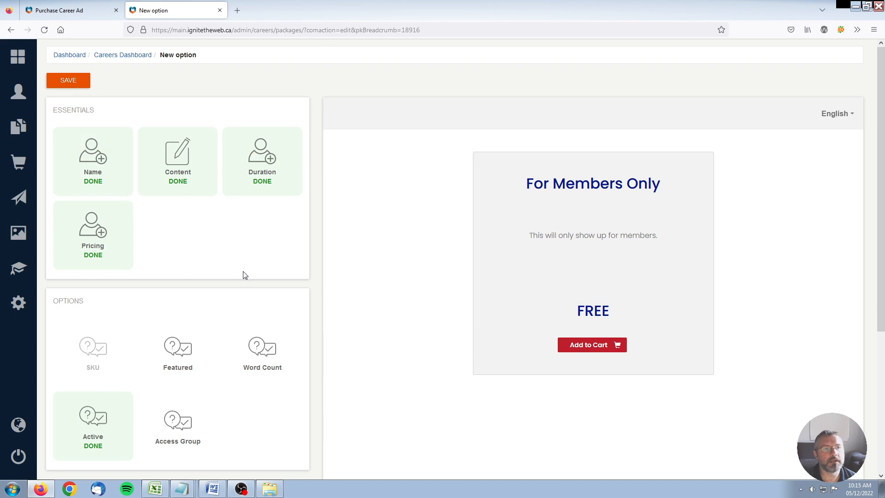
{"action": "left_click", "coordinate": [64, 80]}
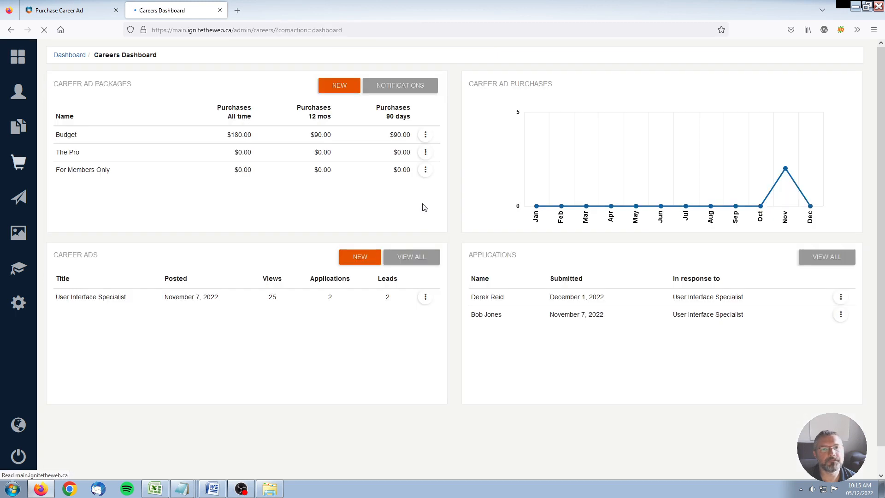
Step: Reload the public Purchase Career Ad page and check the For Members Only package as a signed-out visitor
{"action": "left_click", "coordinate": [69, 8]}
{"action": "key", "text": "F5"}
{"action": "scroll", "coordinate": [33, 328], "scroll_direction": "down", "scroll_amount": 5}
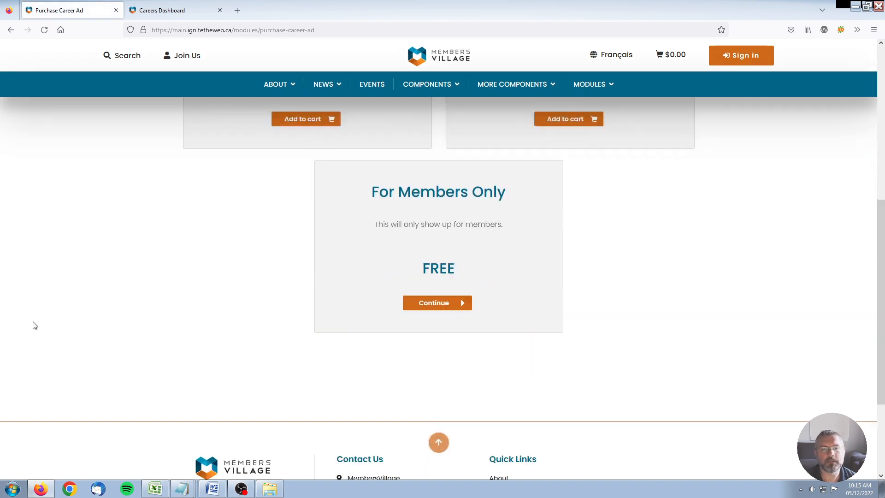
{"action": "left_click_drag", "start_coordinate": [334, 185], "coordinate": [551, 174]}
{"action": "left_click", "coordinate": [252, 220]}
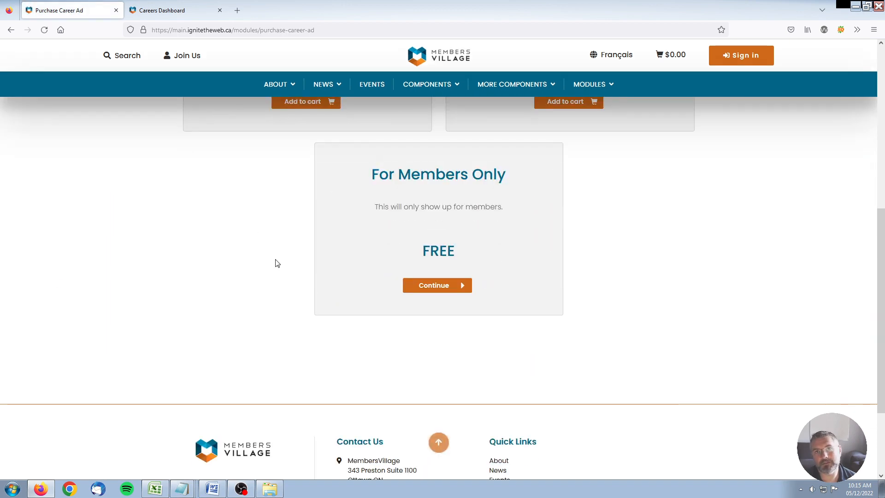
{"action": "left_click_drag", "start_coordinate": [370, 175], "coordinate": [520, 188]}
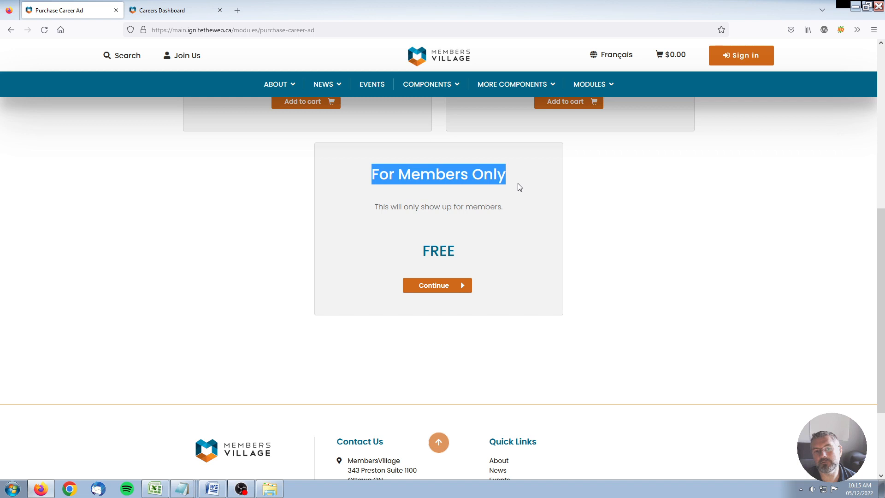
{"action": "left_click", "coordinate": [253, 249]}
Step: Edit the For Members Only package to limit its access group to Super Administrators, and save the change
{"action": "left_click", "coordinate": [178, 13]}
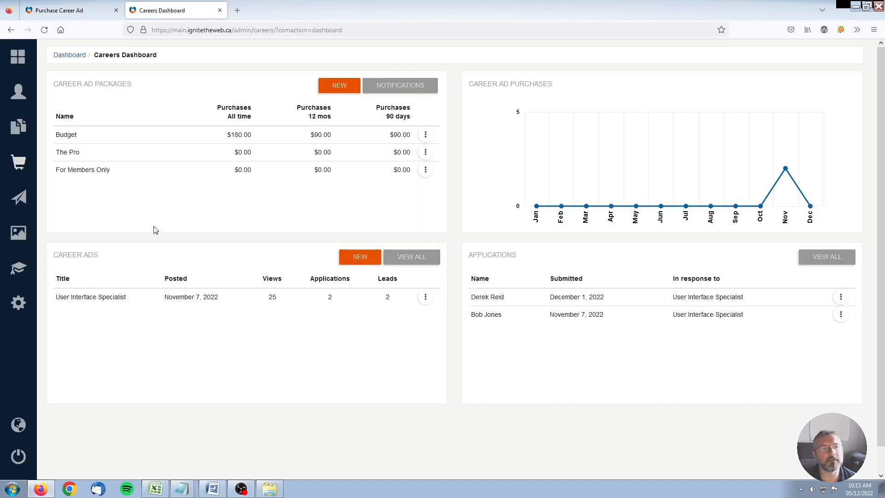
{"action": "left_click", "coordinate": [430, 174]}
{"action": "left_click", "coordinate": [374, 181]}
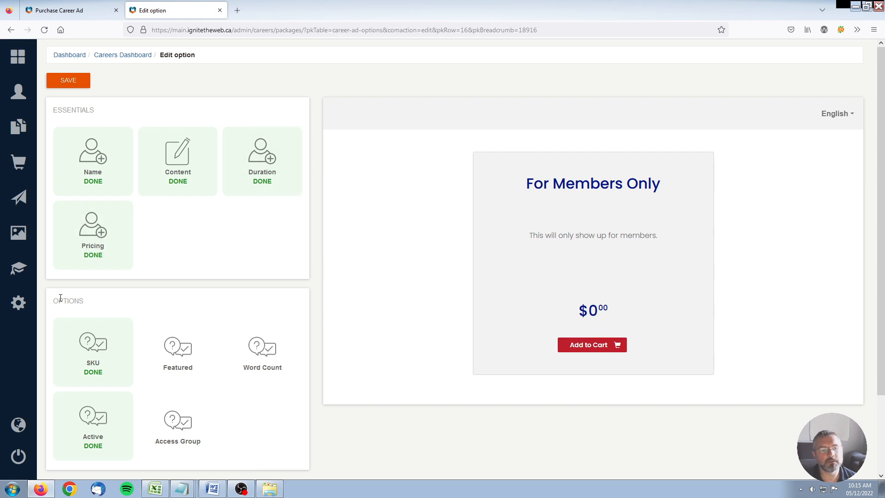
{"action": "left_click", "coordinate": [181, 430]}
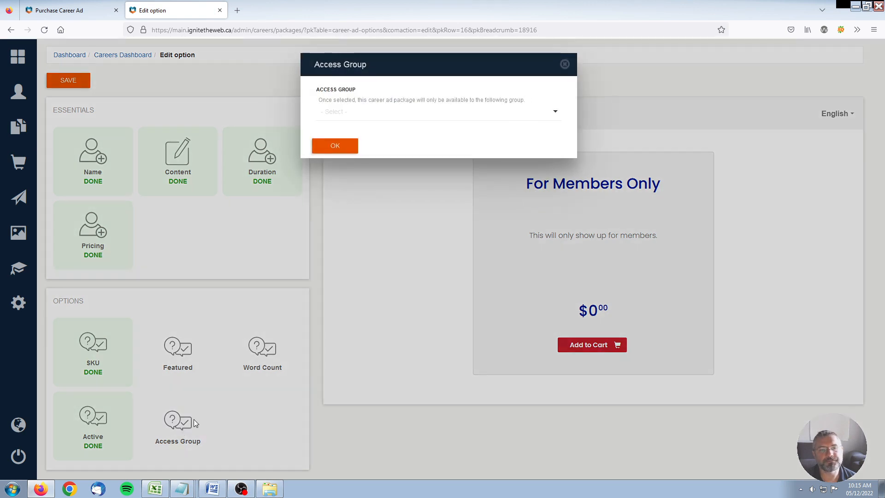
{"action": "left_click", "coordinate": [330, 113]}
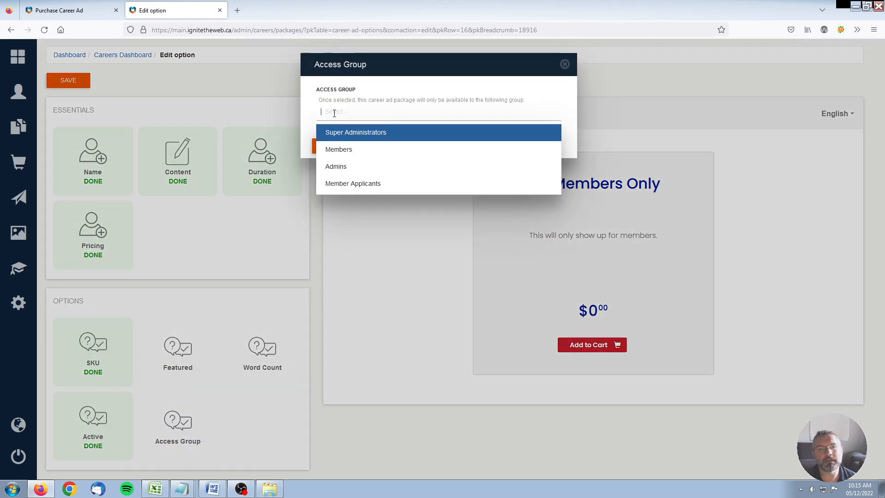
{"action": "left_click", "coordinate": [352, 133]}
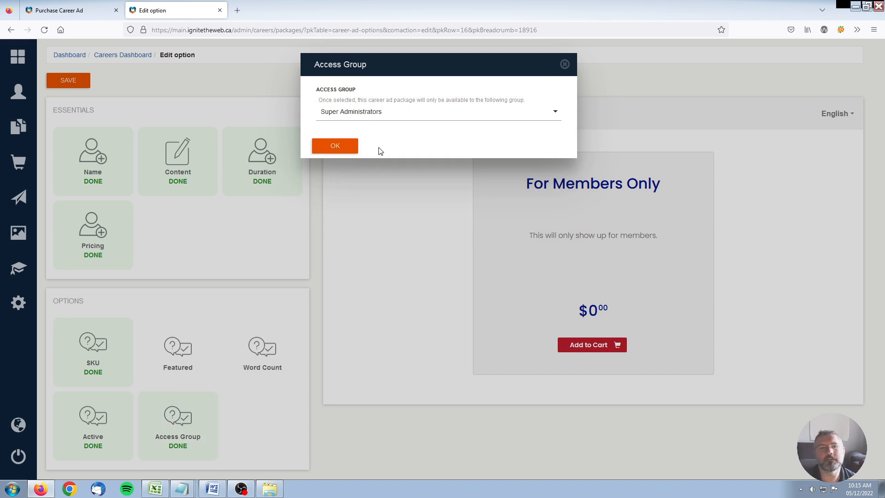
{"action": "left_click", "coordinate": [342, 146]}
{"action": "left_click", "coordinate": [65, 82]}
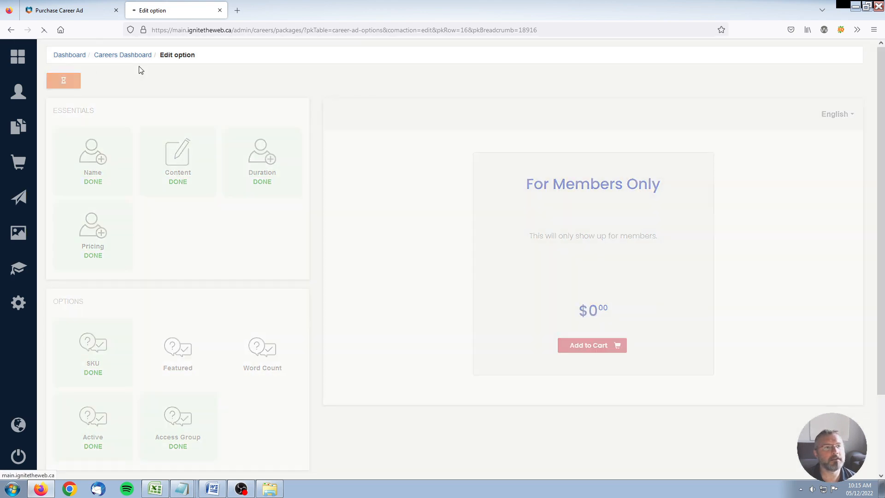
Step: Reload the public Purchase Career Ad page and check which packages a signed-out visitor can see
{"action": "left_click", "coordinate": [72, 13]}
{"action": "key", "text": "F5"}
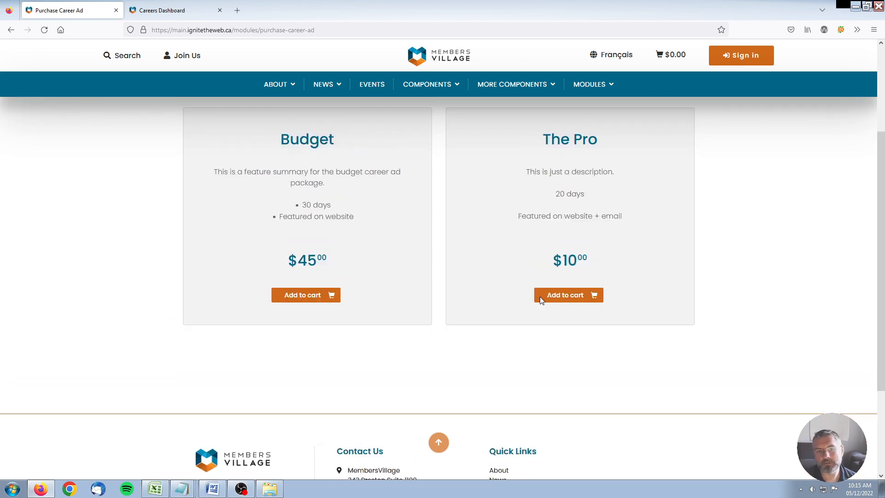
{"action": "scroll", "coordinate": [537, 300], "scroll_direction": "up", "scroll_amount": 3}
{"action": "scroll", "coordinate": [327, 271], "scroll_direction": "down", "scroll_amount": 4}
{"action": "scroll", "coordinate": [719, 147], "scroll_direction": "up", "scroll_amount": 3}
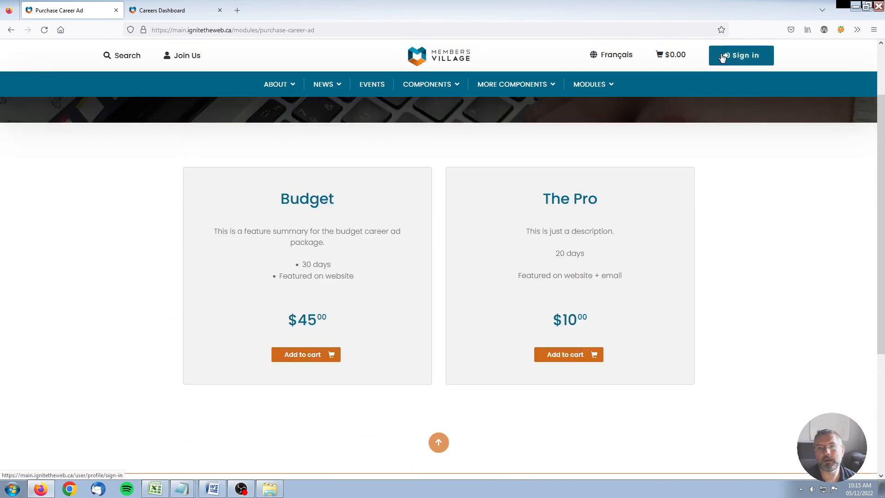
Step: Sign in to the public site with the account's saved e-mail and password, completing the reCAPTCHA check
{"action": "left_click", "coordinate": [741, 56]}
{"action": "left_click", "coordinate": [213, 283]}
{"action": "type", "text": "re"}
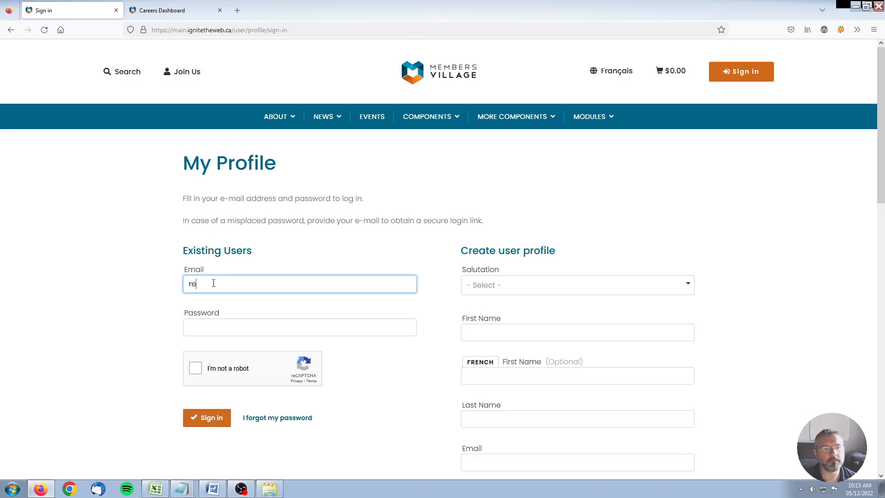
{"action": "left_click", "coordinate": [225, 311]}
{"action": "left_click", "coordinate": [197, 371]}
{"action": "left_click", "coordinate": [199, 423]}
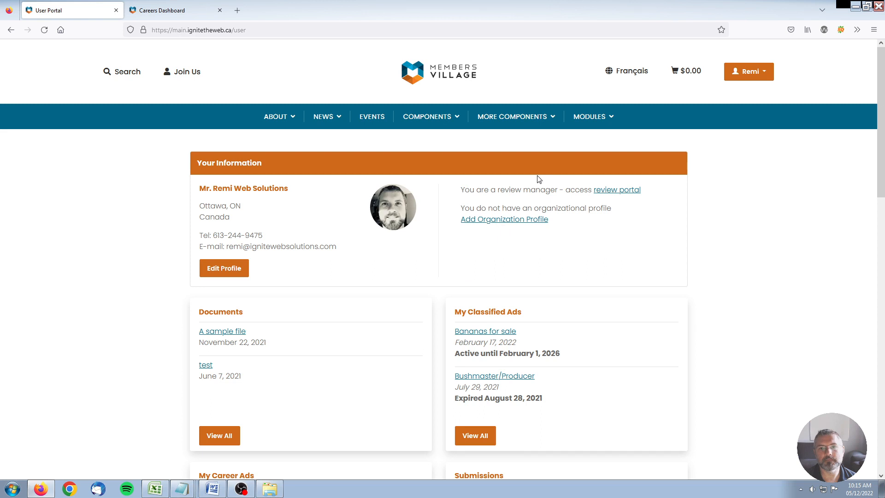
Step: Open the Purchase Career Ad page while signed in and check for the For Members Only package
{"action": "mouse_move", "coordinate": [588, 121]}
{"action": "left_click", "coordinate": [589, 208]}
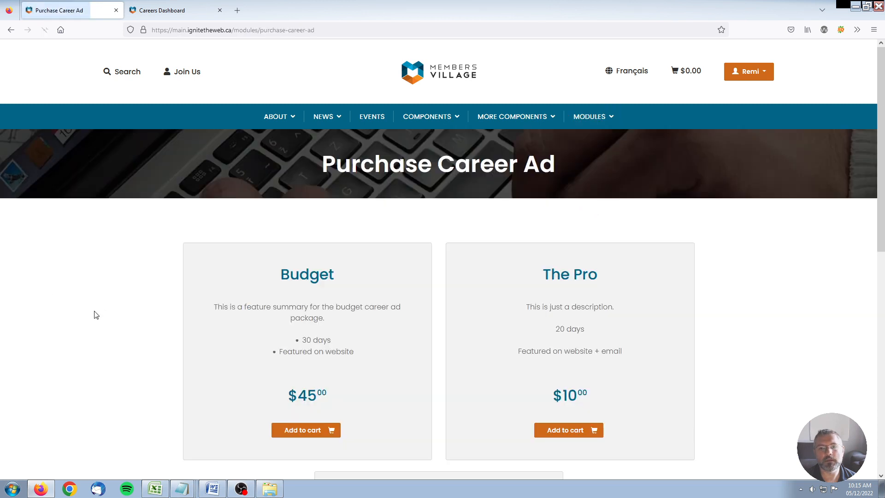
{"action": "scroll", "coordinate": [113, 306], "scroll_direction": "down", "scroll_amount": 5}
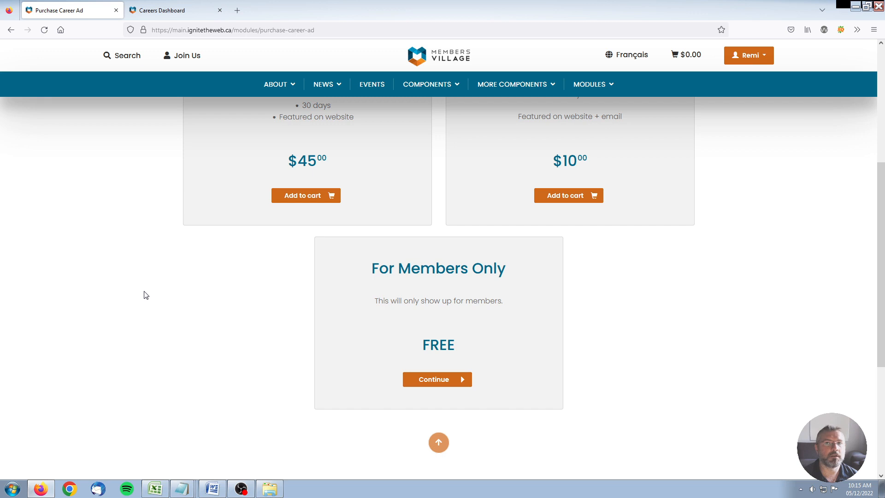
Step: Reopen the For Members Only package for editing in the careers dashboard and review its SKU without changing it
{"action": "left_click", "coordinate": [164, 11]}
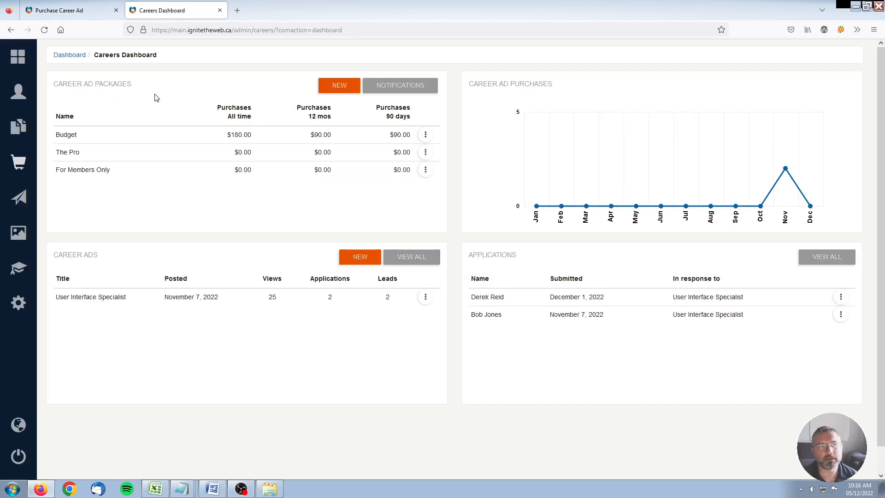
{"action": "left_click", "coordinate": [426, 169]}
{"action": "left_click", "coordinate": [368, 182]}
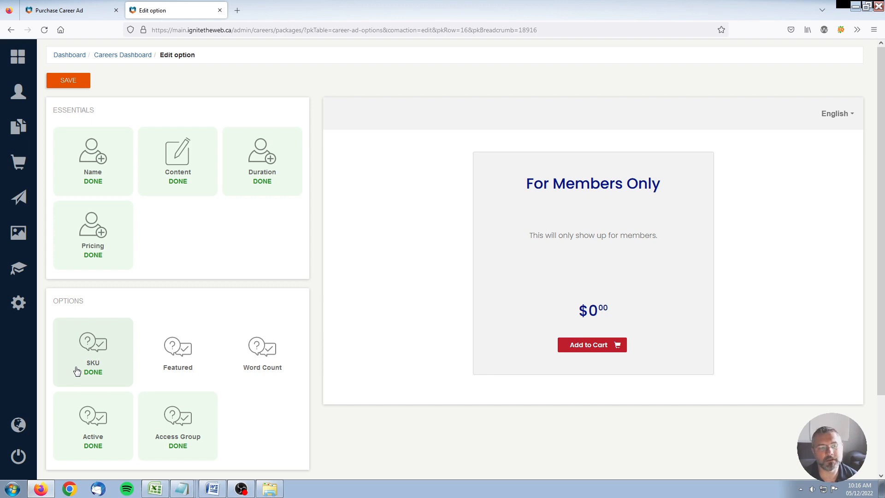
{"action": "left_click", "coordinate": [103, 346]}
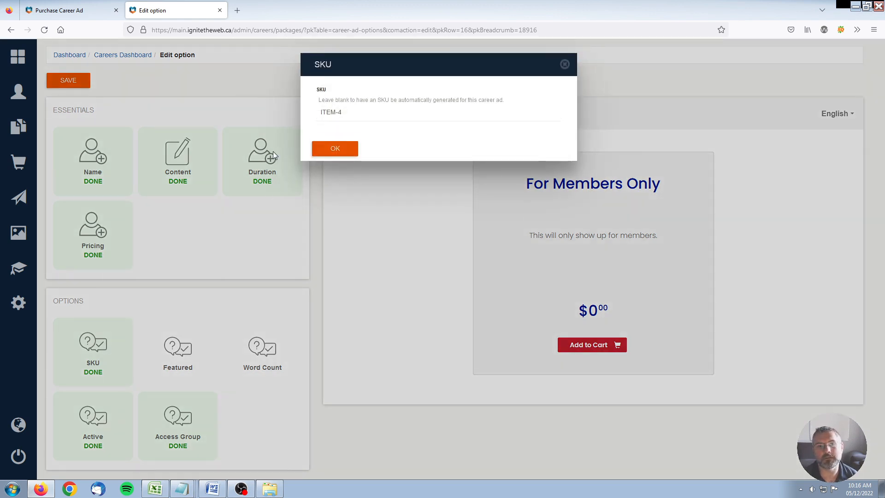
{"action": "triple_click", "coordinate": [362, 113]}
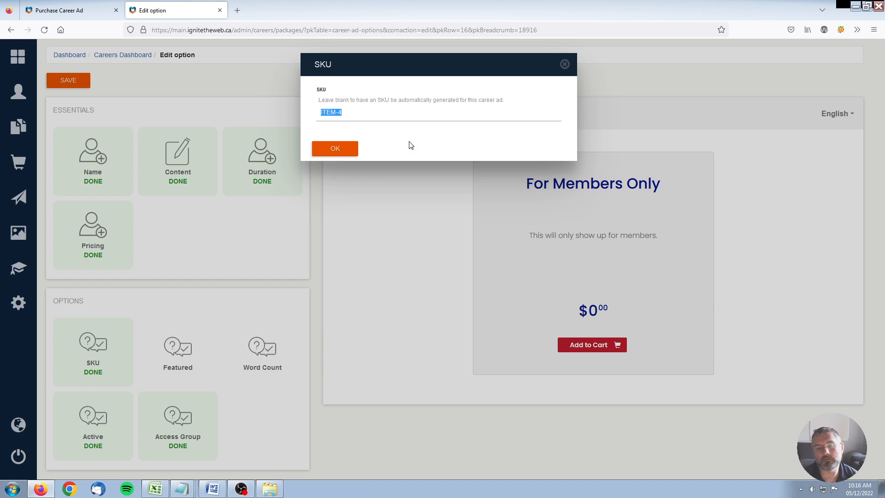
{"action": "left_click", "coordinate": [564, 65]}
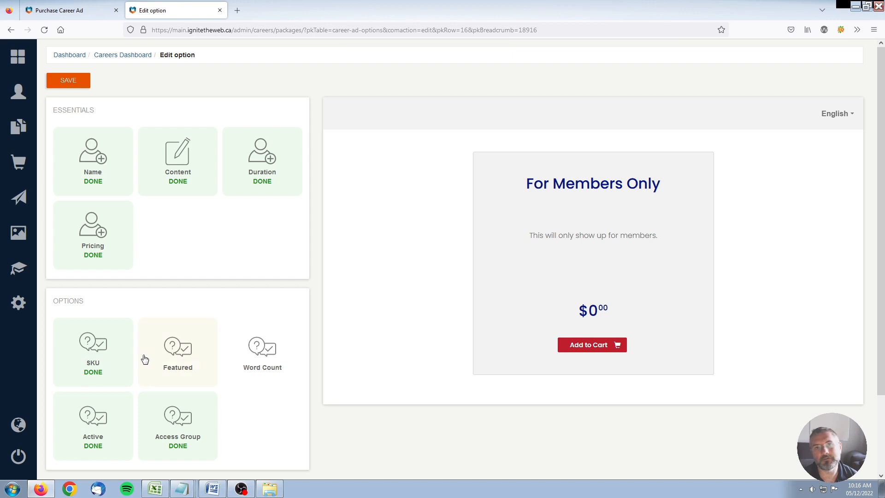
Step: Make the package's careers appear in the featured section and limit them to a maximum of 100 words
{"action": "left_click", "coordinate": [179, 355]}
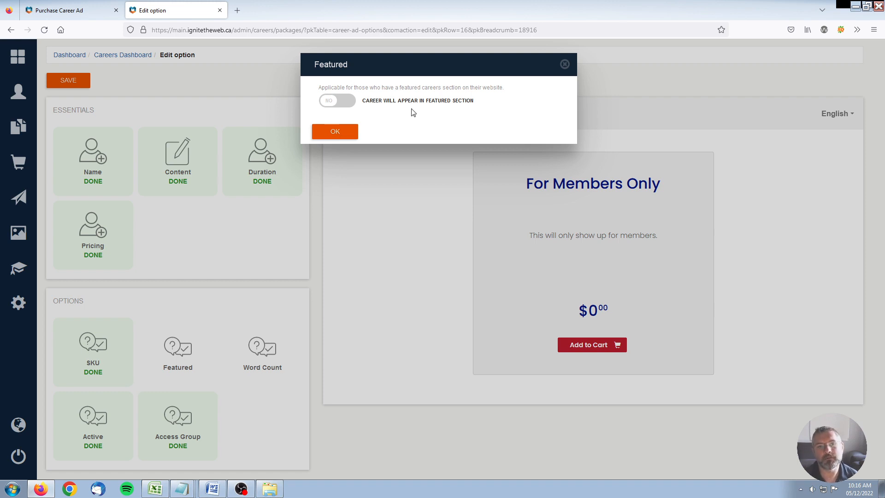
{"action": "left_click", "coordinate": [337, 102]}
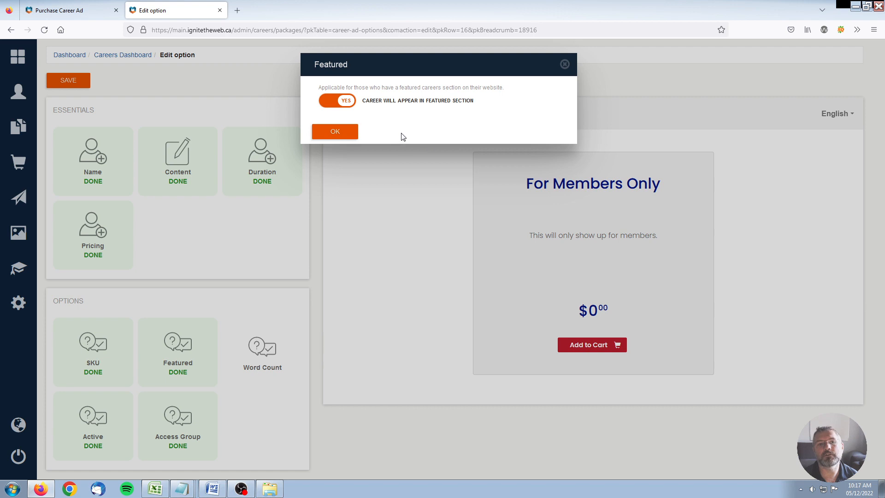
{"action": "left_click", "coordinate": [336, 132]}
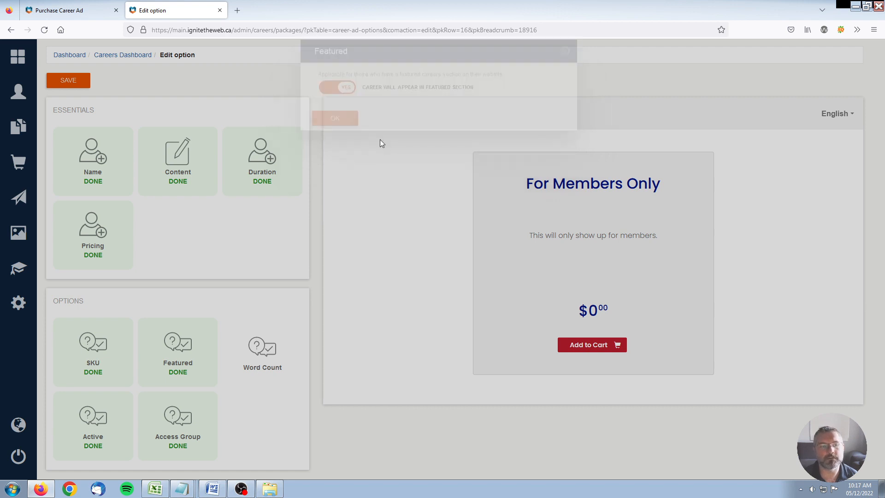
{"action": "left_click", "coordinate": [262, 354]}
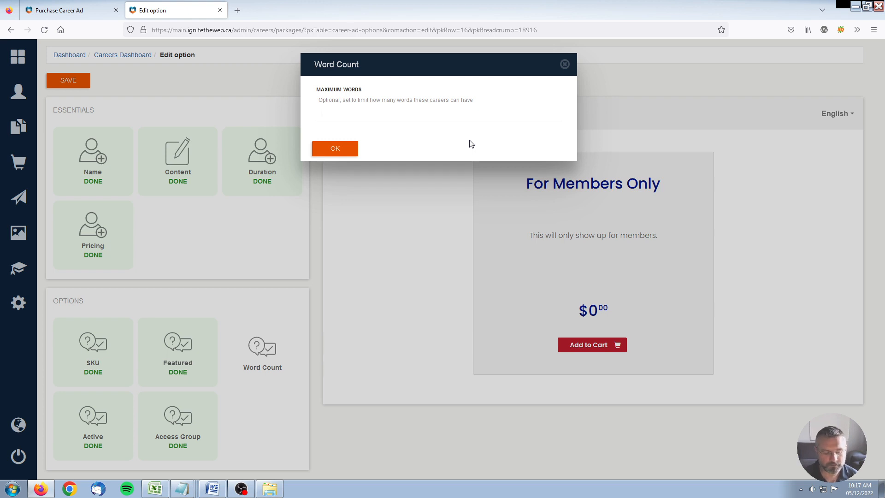
{"action": "type", "text": "100"}
{"action": "left_click", "coordinate": [337, 153]}
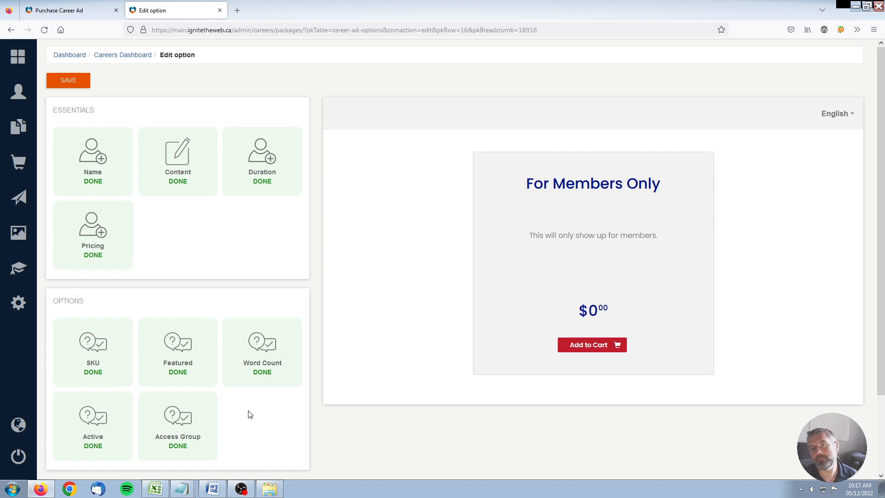
Step: Switch the package's Active setting for purchase availability to No and back to Yes
{"action": "scroll", "coordinate": [256, 410], "scroll_direction": "down", "scroll_amount": 2}
{"action": "left_click", "coordinate": [91, 324]}
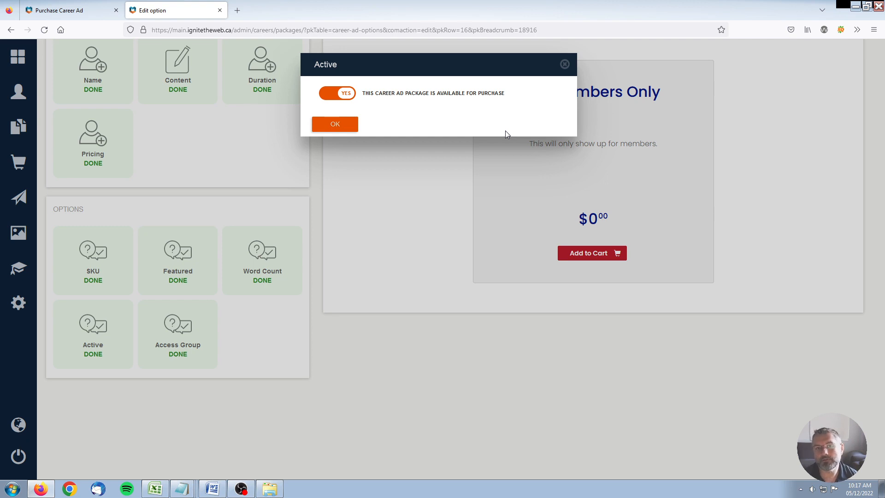
{"action": "left_click", "coordinate": [330, 99]}
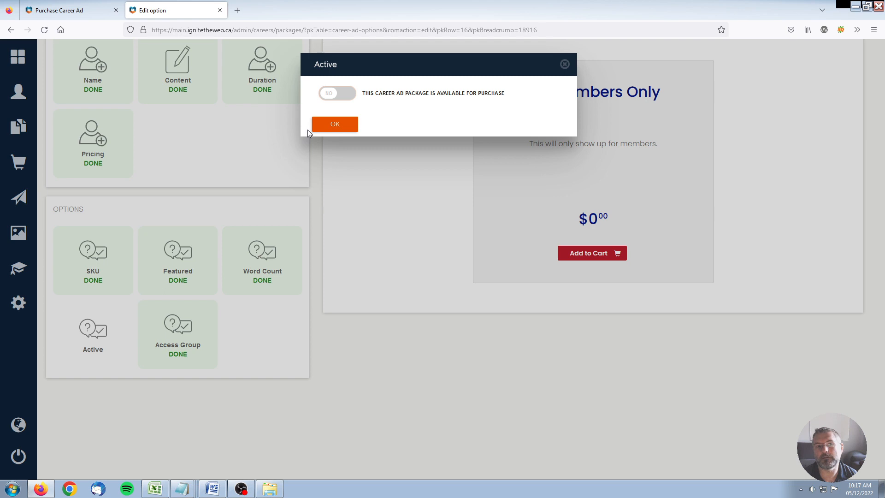
{"action": "left_click", "coordinate": [334, 93]}
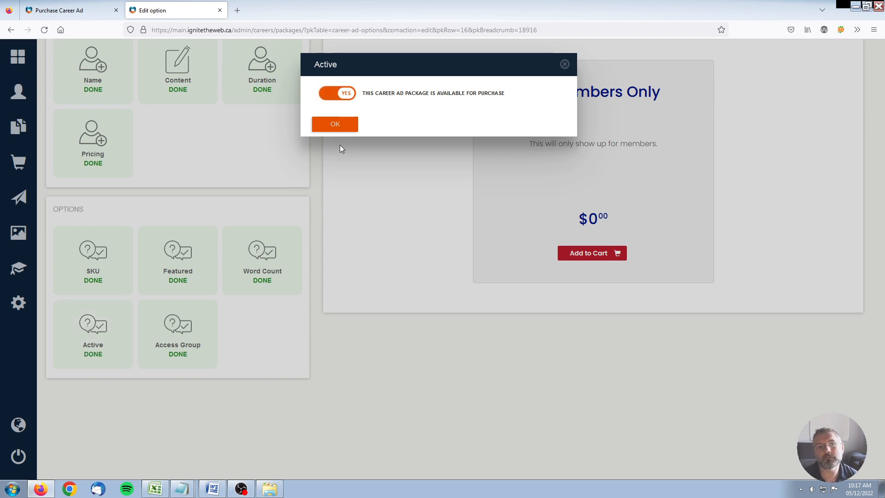
{"action": "left_click", "coordinate": [337, 124]}
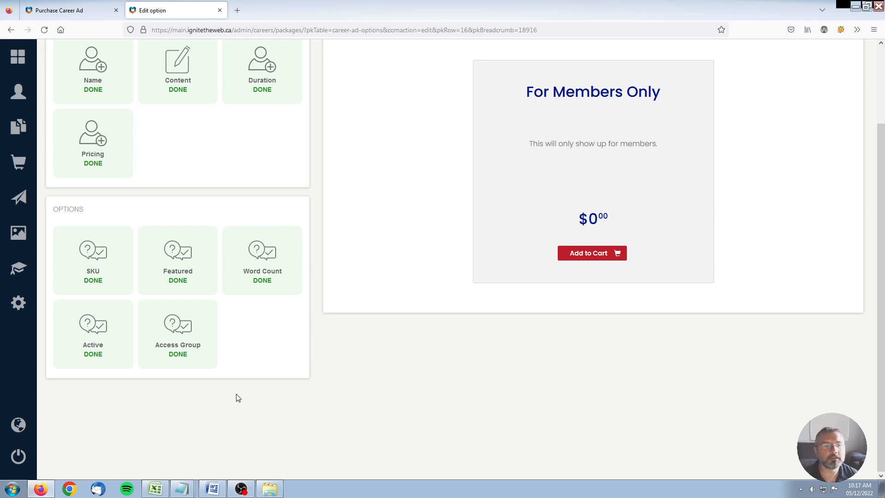
Step: Change the package's access group to Members and save the For Members Only package
{"action": "left_click", "coordinate": [178, 334]}
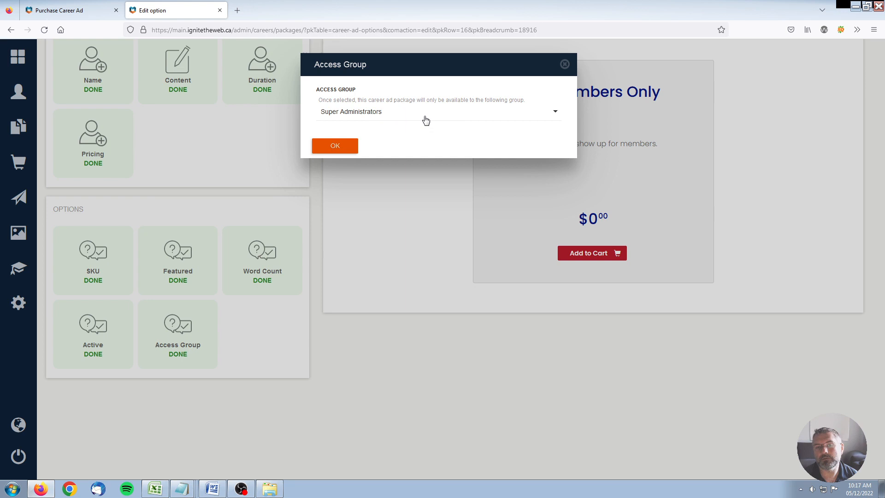
{"action": "left_click", "coordinate": [391, 116]}
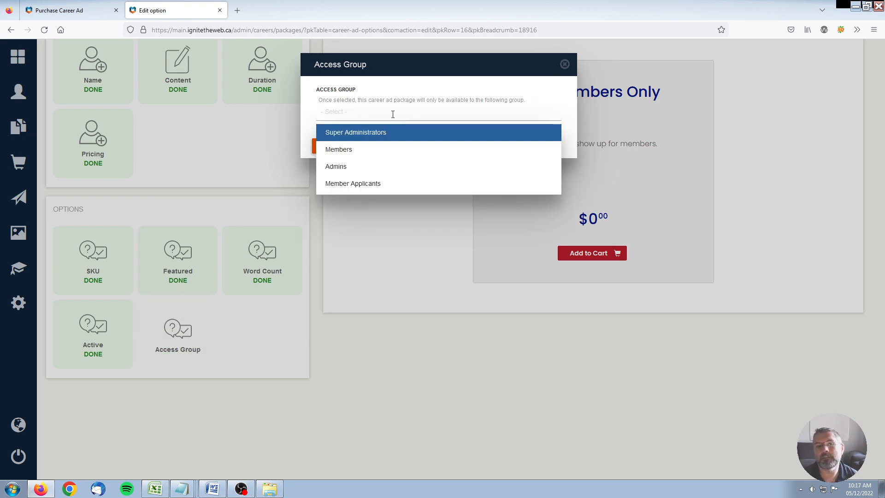
{"action": "left_click", "coordinate": [347, 150]}
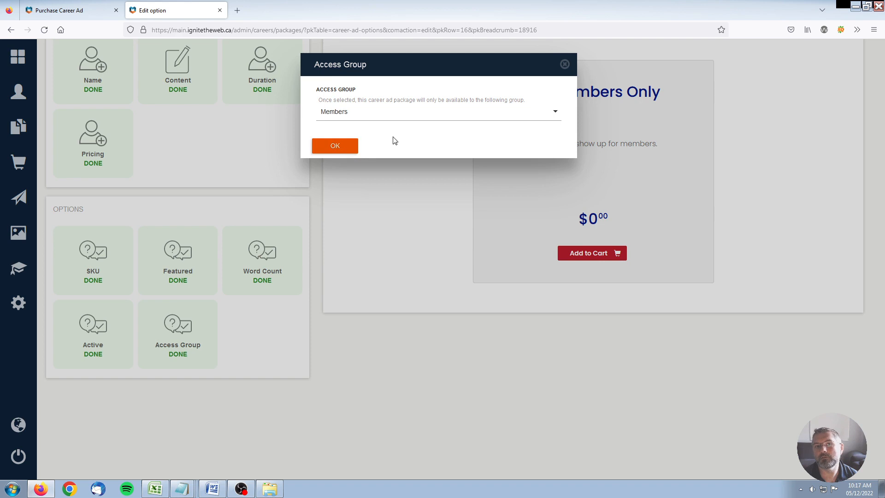
{"action": "left_click", "coordinate": [335, 145]}
{"action": "scroll", "coordinate": [244, 277], "scroll_direction": "up", "scroll_amount": 2}
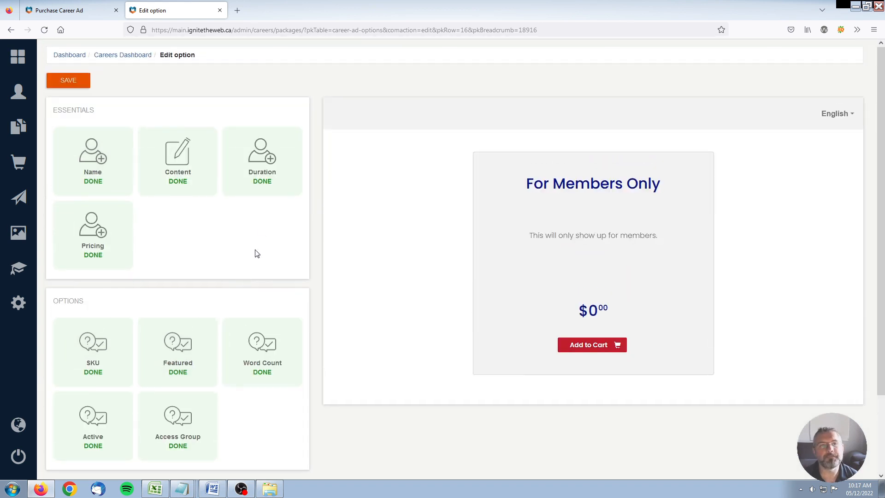
{"action": "left_click", "coordinate": [69, 81]}
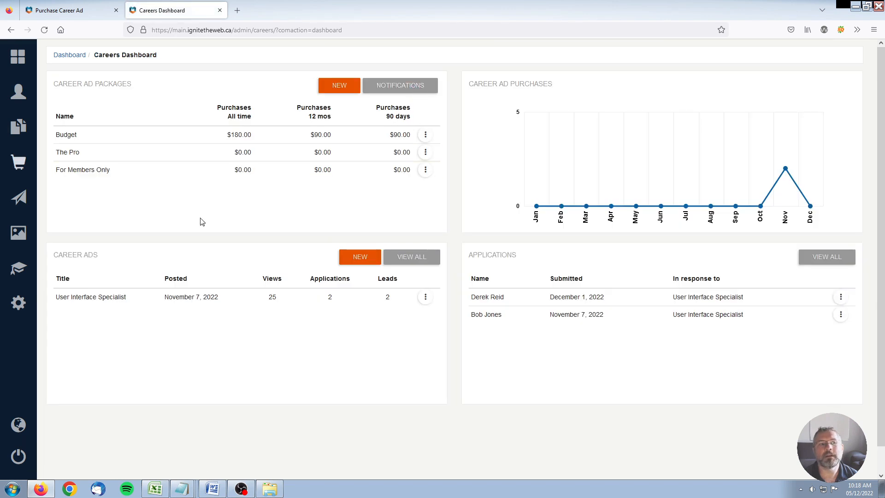